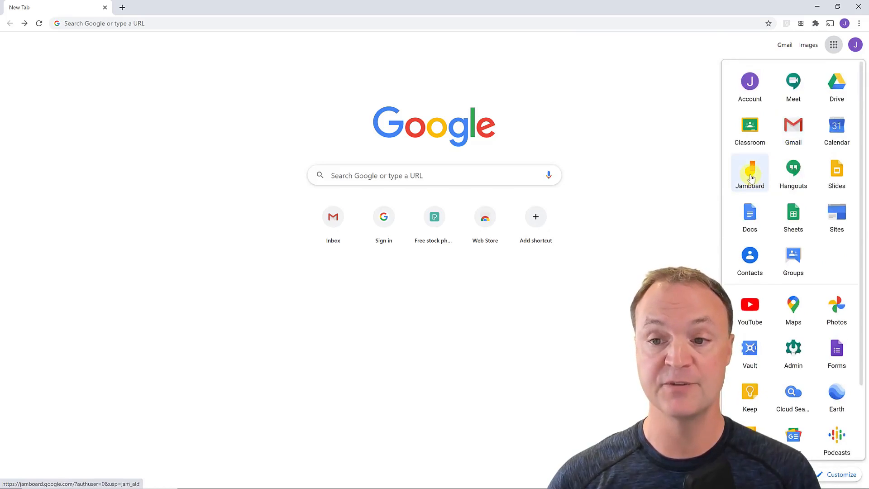
- Open Google Jamboard, and open the "How to use Jamboard!" jam from Google Drive in a separate browser tab
left_click(751, 173)
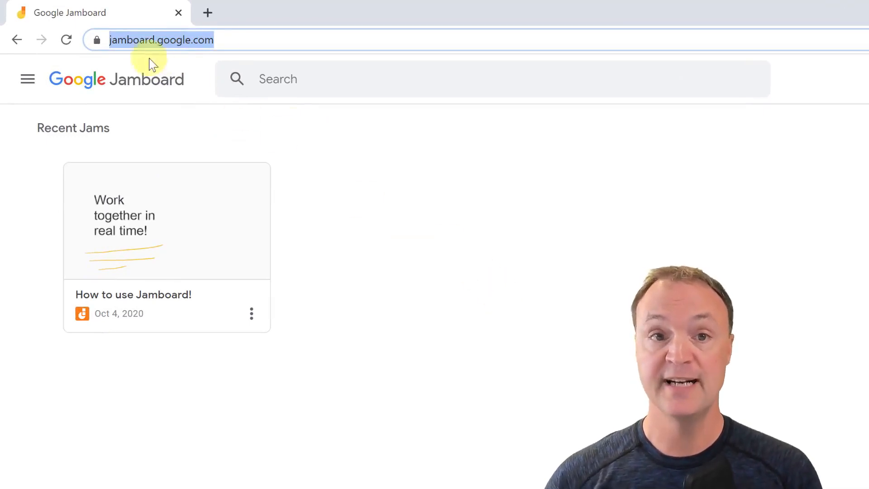
left_click(208, 9)
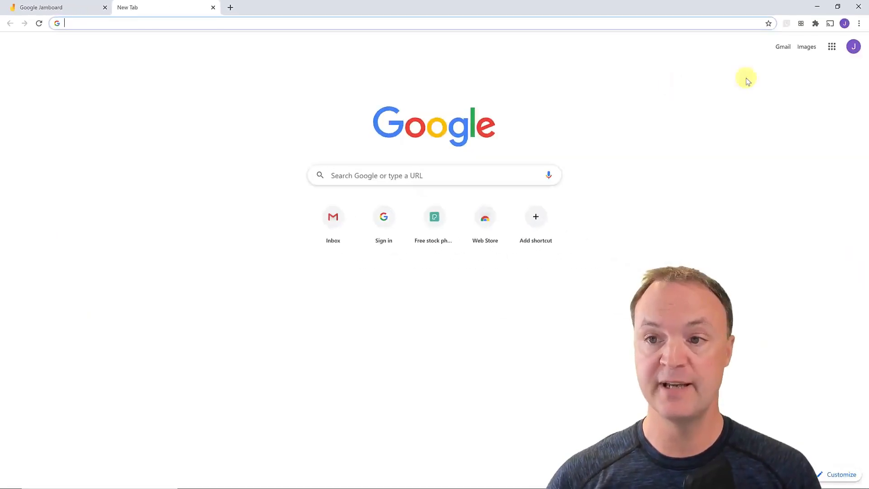
left_click(832, 47)
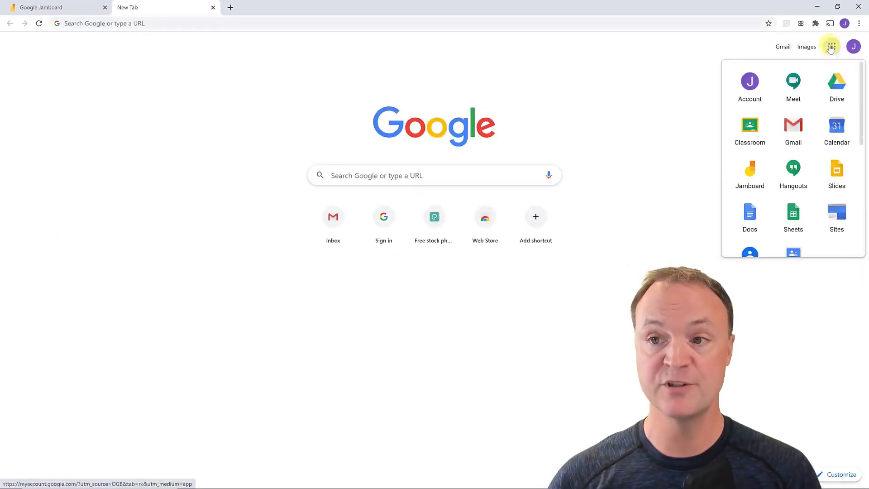
left_click(837, 86)
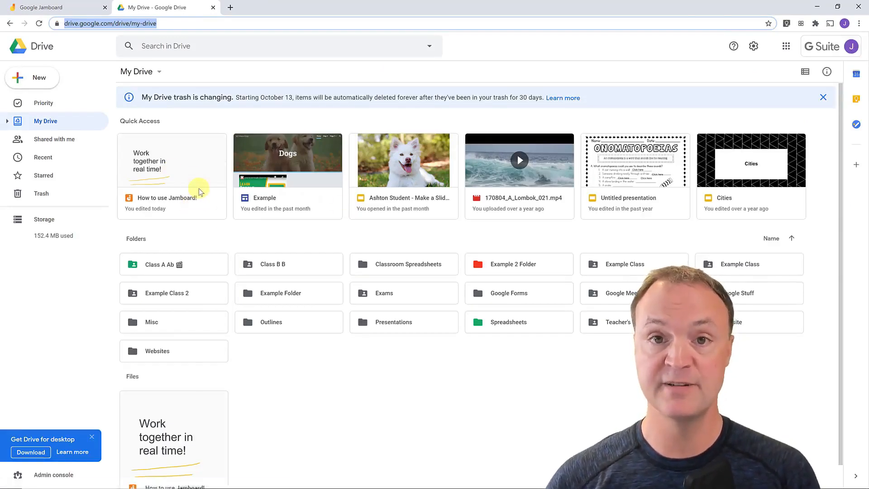
double_click(164, 168)
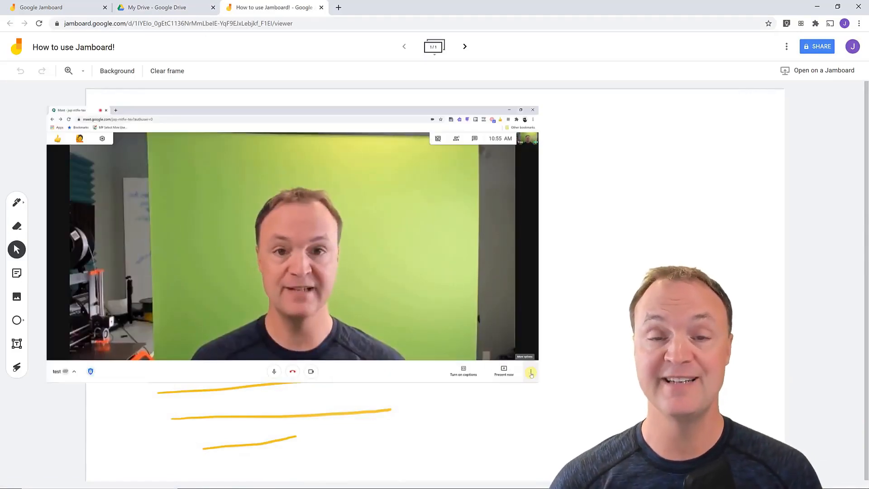
- Look at the additional call options and the chat in the Google Meet call
left_click(531, 372)
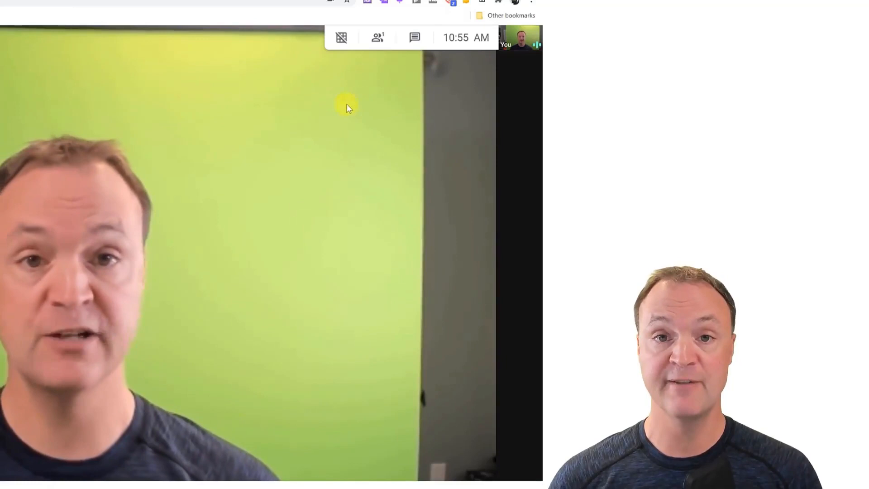
left_click(413, 37)
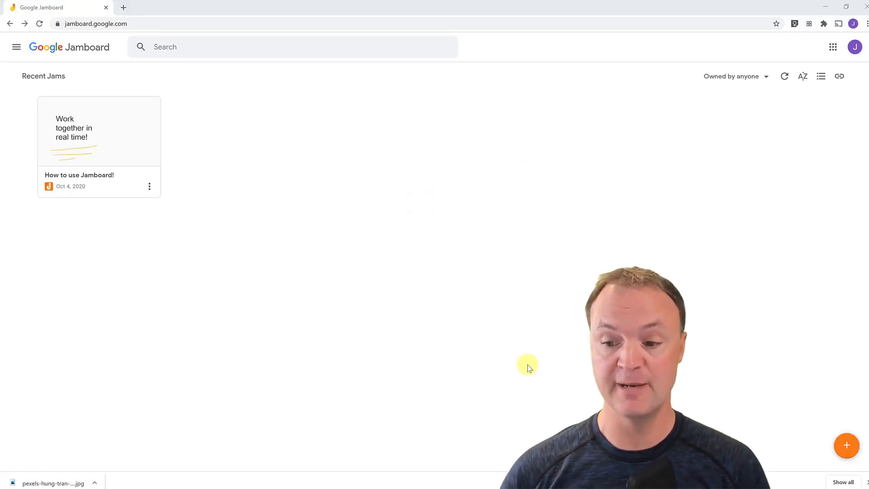
- Create a new jam in Google Jamboard and draw a black freehand figure-eight curve with the pen in the frame's upper-left area
left_click(848, 448)
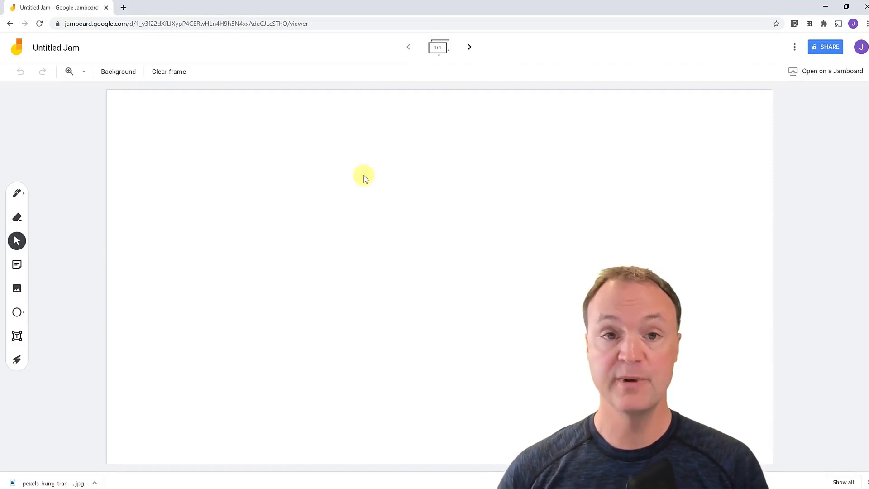
left_click(18, 196)
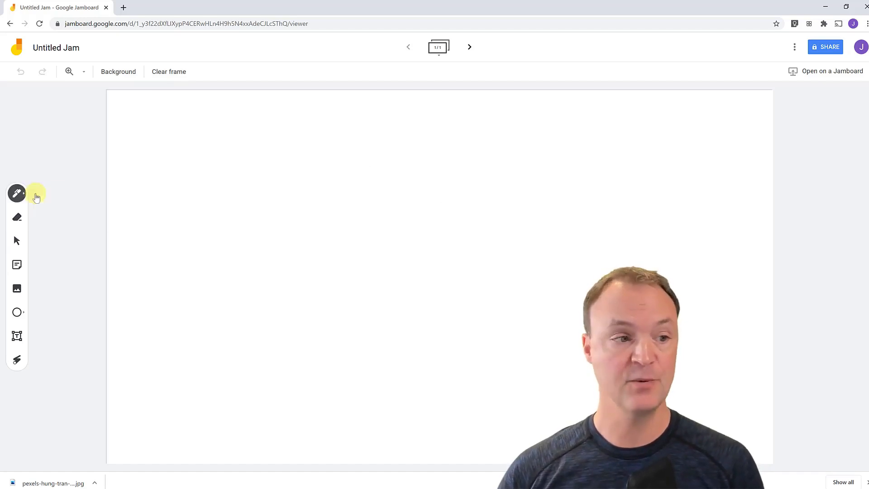
mouse_move(282, 164)
left_mouse_down()
mouse_move(265, 190)
mouse_move(285, 222)
mouse_move(319, 185)
left_mouse_up()
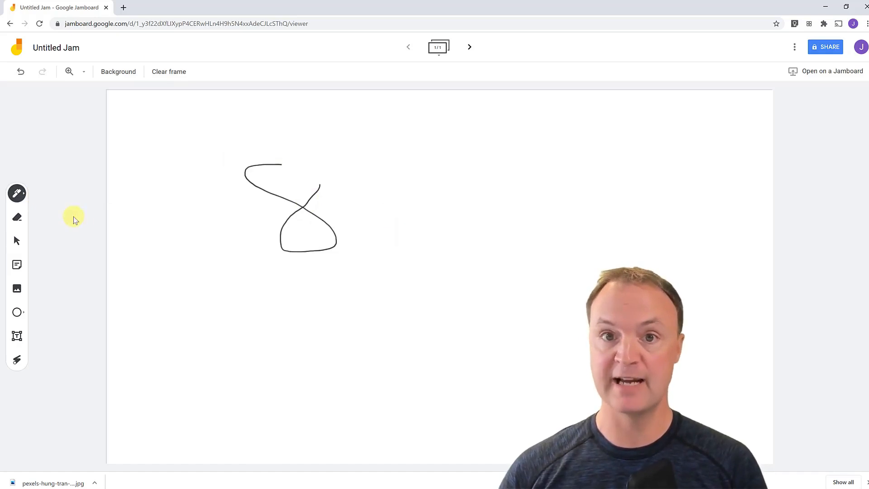
- Draw a horizontal red line with the Marker across the base of the black curve
left_click(23, 194)
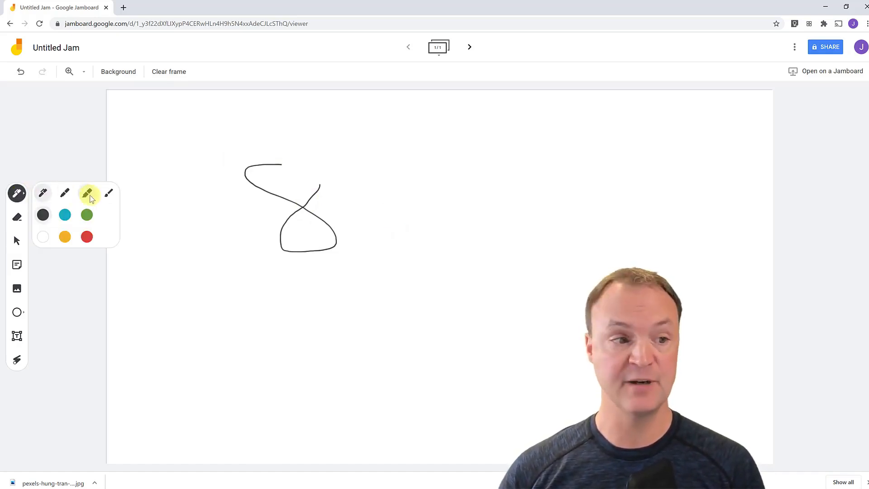
left_click(64, 198)
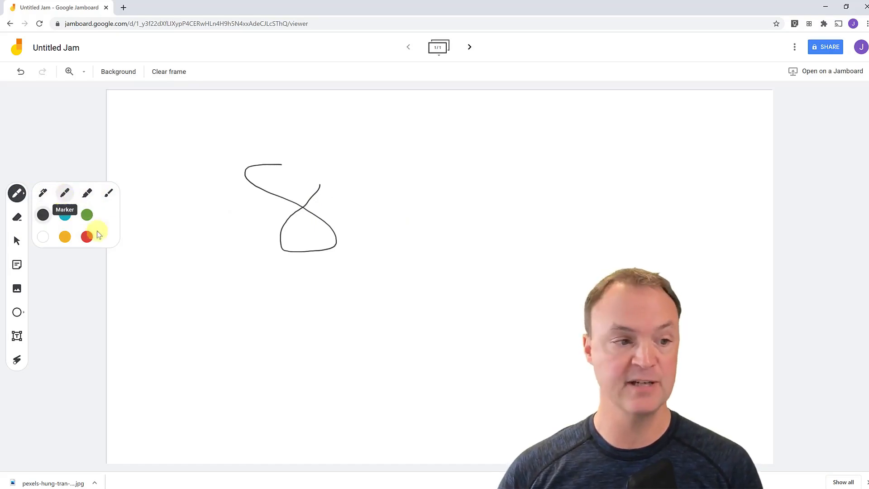
left_click(87, 237)
left_click_drag(179, 249, 342, 249)
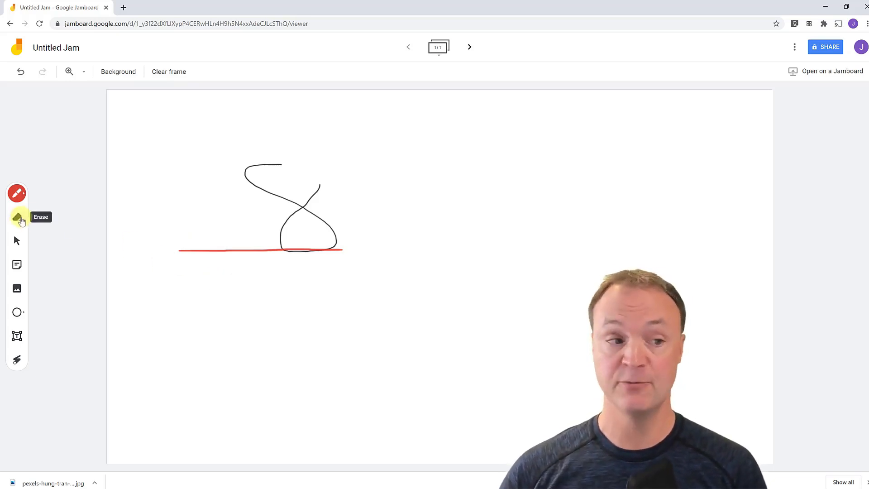
- Erase both ends of the red line and the base of the black curve, leaving a short middle piece of red
left_click(18, 218)
mouse_move(147, 242)
left_mouse_down()
mouse_move(288, 255)
mouse_move(343, 246)
left_mouse_up()
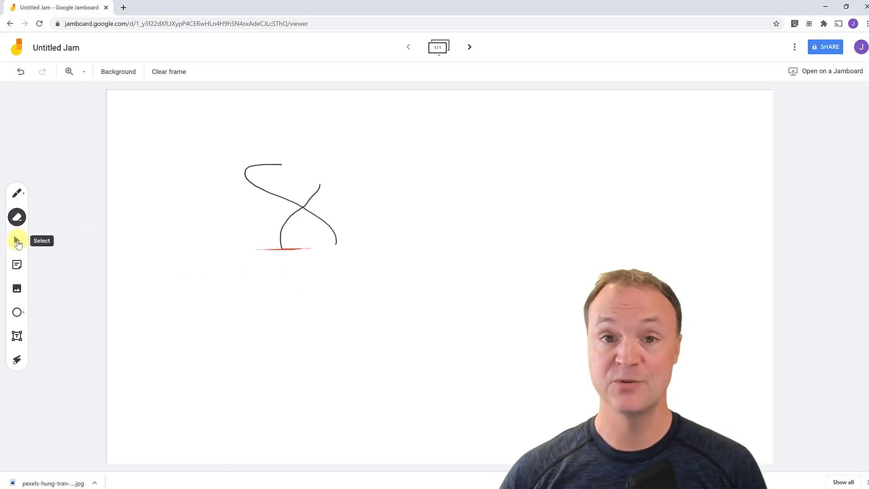
left_click(17, 243)
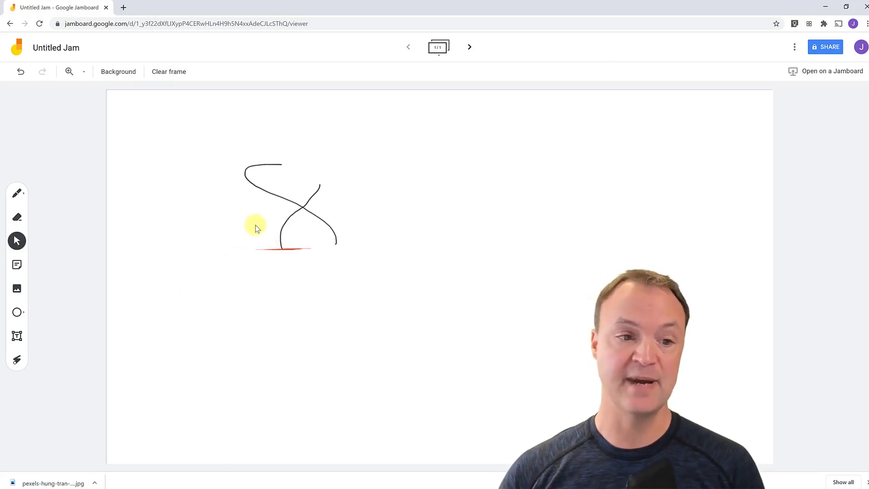
- Add a yellow sticky note with the text "Hello" to the frame
left_click(21, 270)
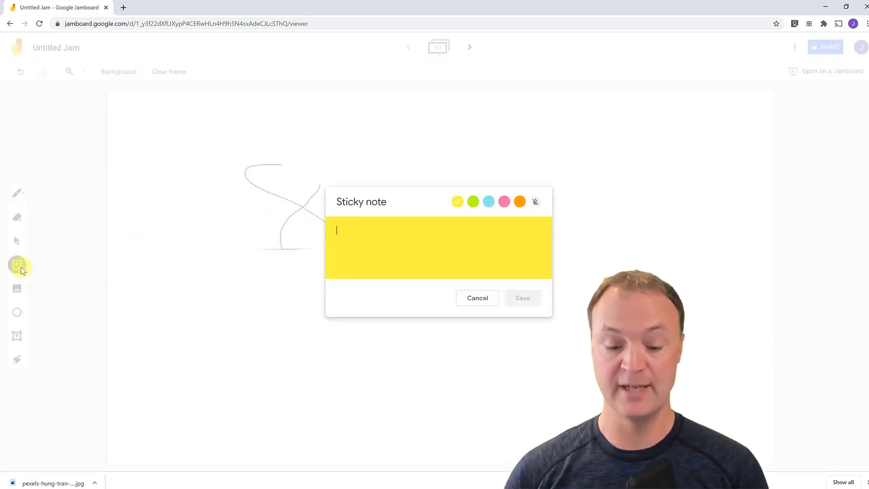
type("Hello")
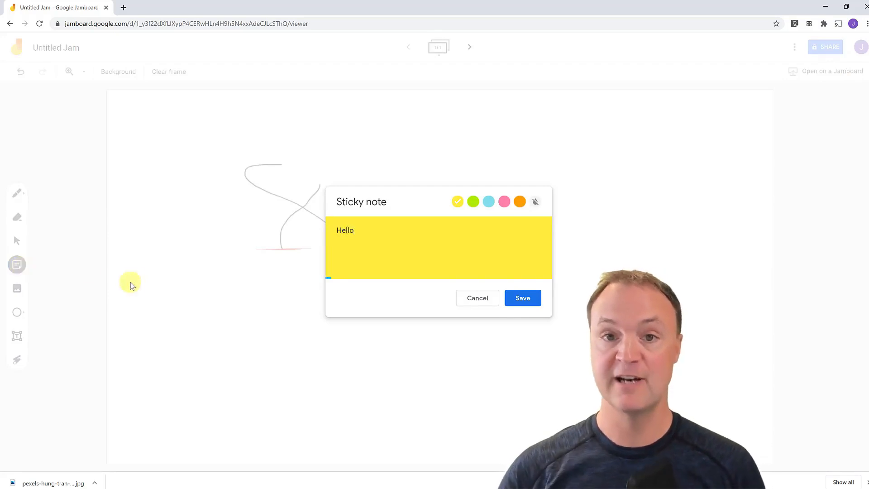
left_click(522, 297)
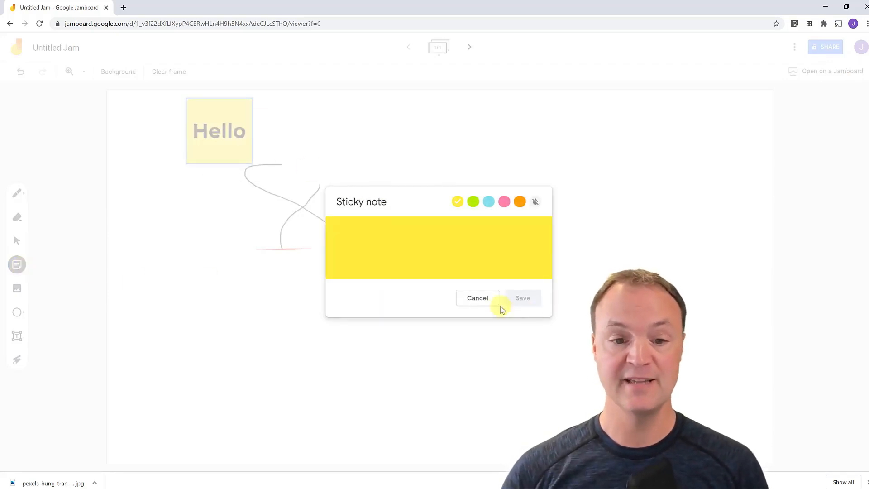
left_click(480, 298)
left_click(237, 132)
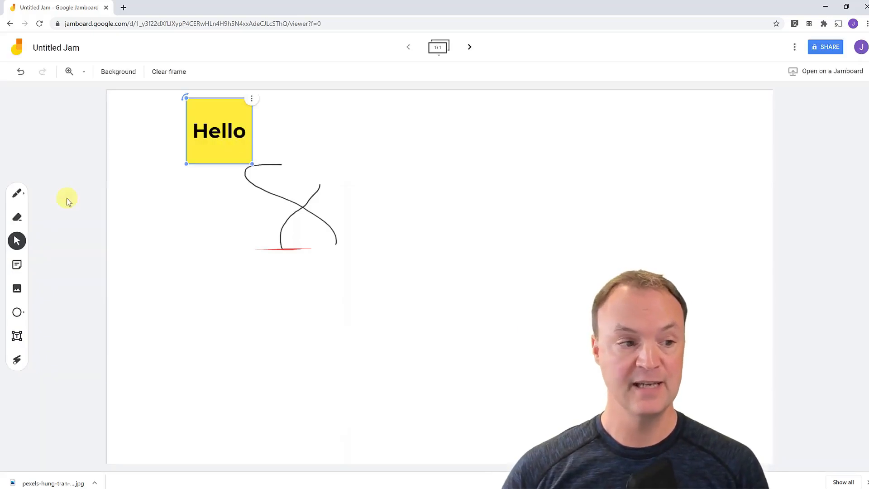
- Move the "Hello" sticky note right of the drawing, tilt it clockwise and enlarge it to about twice its size
left_click(17, 240)
left_click(208, 130)
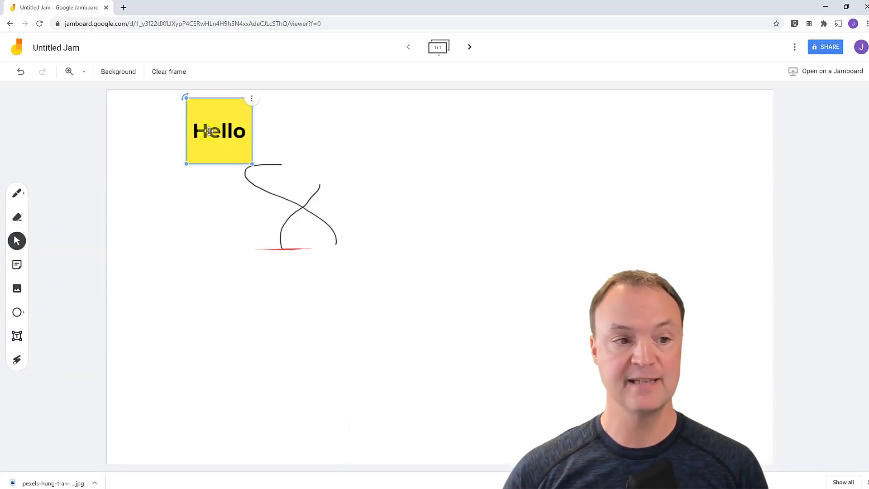
left_click_drag(211, 131, 474, 245)
left_click_drag(447, 211, 461, 201)
left_click_drag(505, 284, 559, 376)
left_click_drag(541, 326, 547, 282)
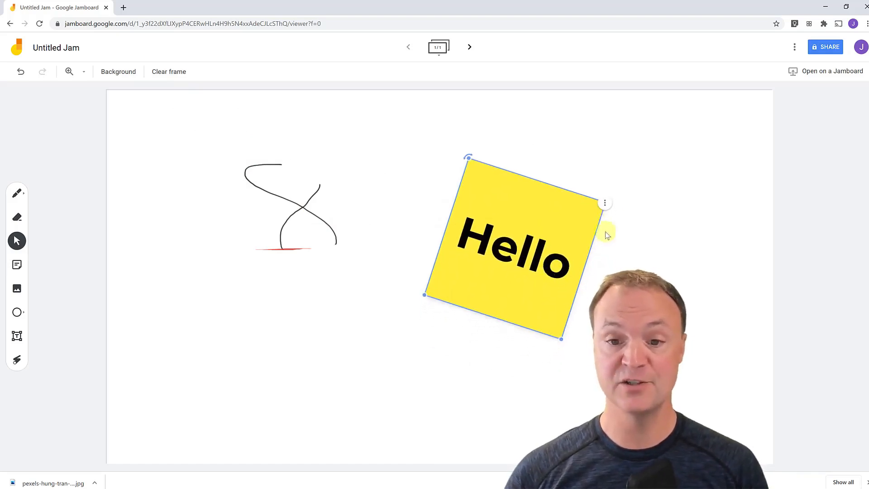
left_click(606, 205)
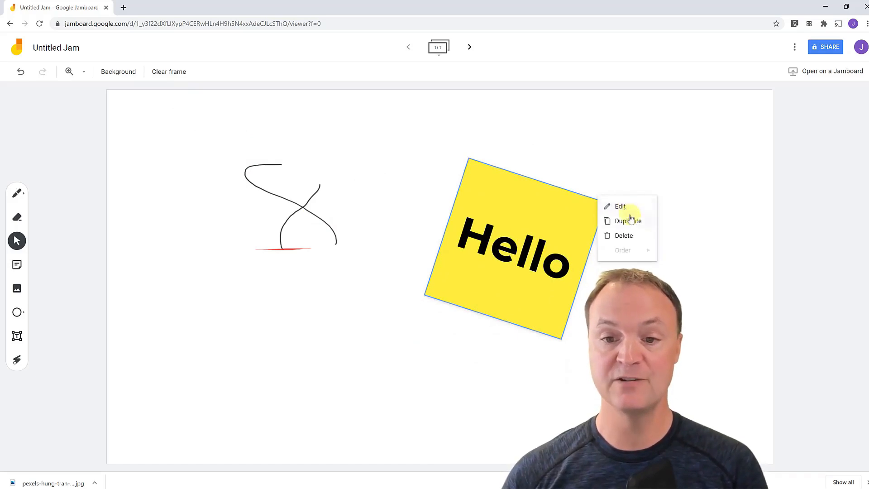
left_click(619, 209)
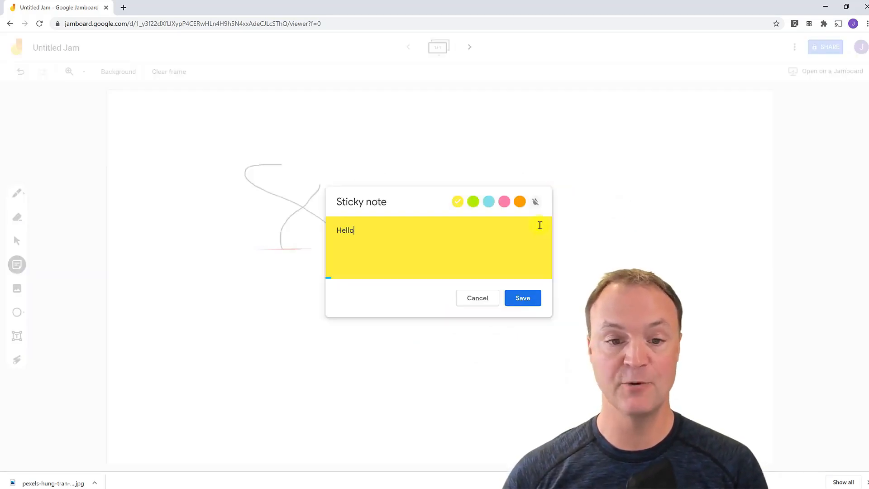
left_click(520, 202)
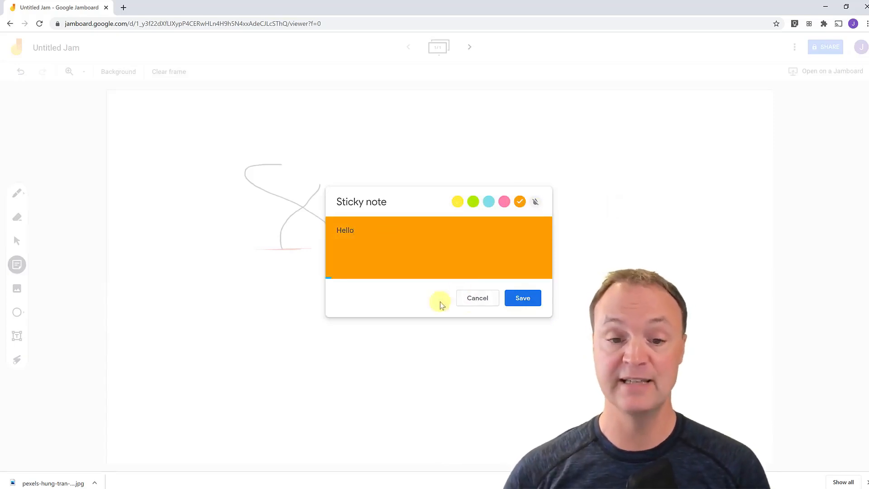
left_click(473, 298)
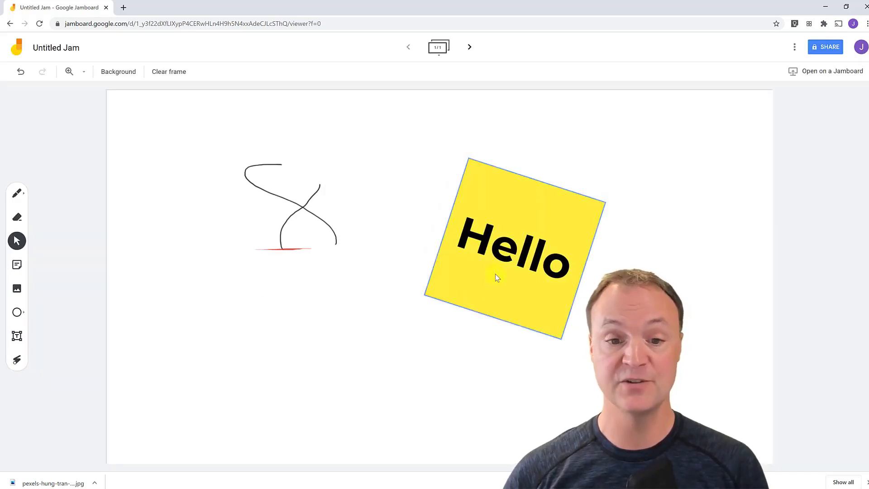
- Move the "Hello" sticky note to the frame's upper-right corner and deselect it
left_click_drag(495, 274, 618, 218)
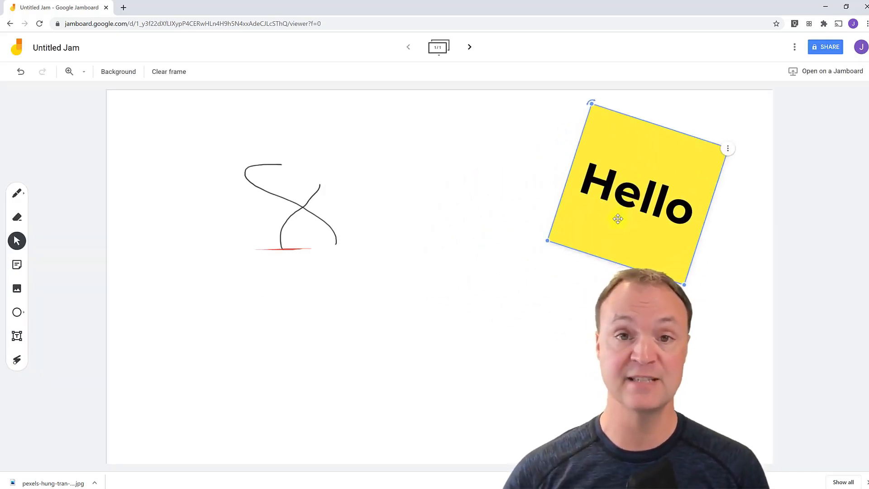
left_click(482, 324)
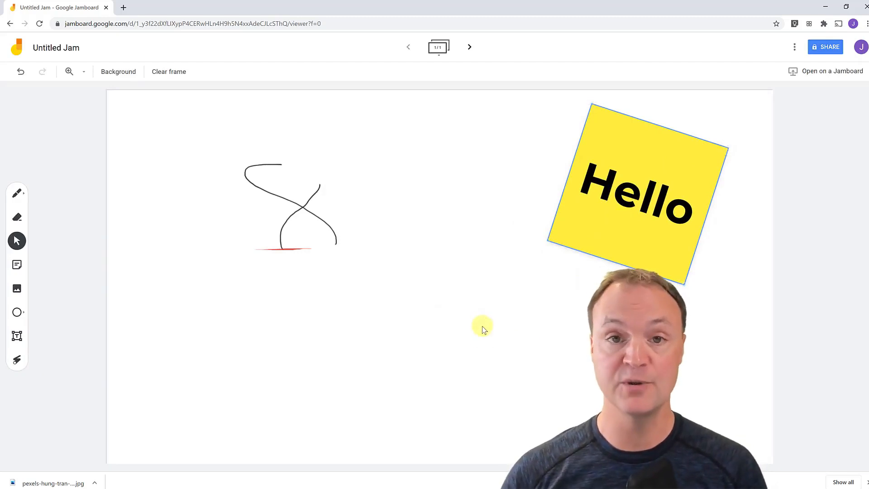
- Insert the aquarium image pexels-hung-tran-3699434 from the computer's Downloads folder into the frame
left_click(17, 291)
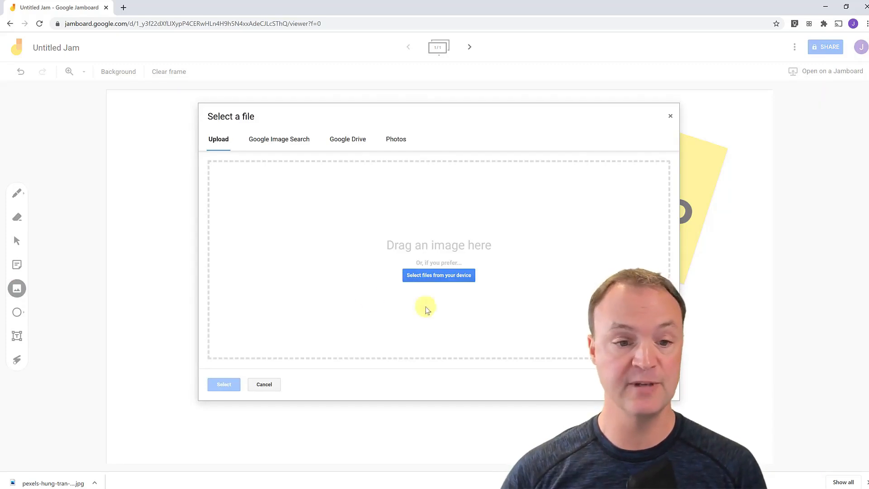
left_click(437, 279)
scroll(59, 76, "up", 3)
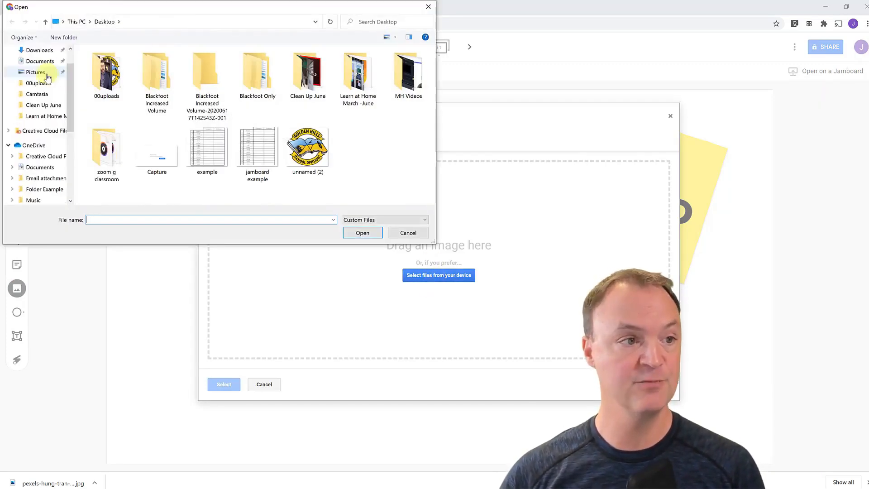
left_click(42, 60)
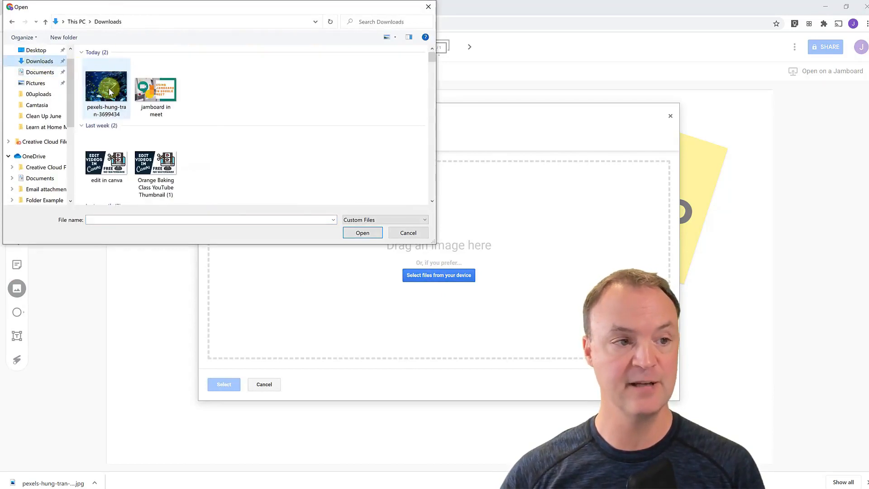
double_click(109, 89)
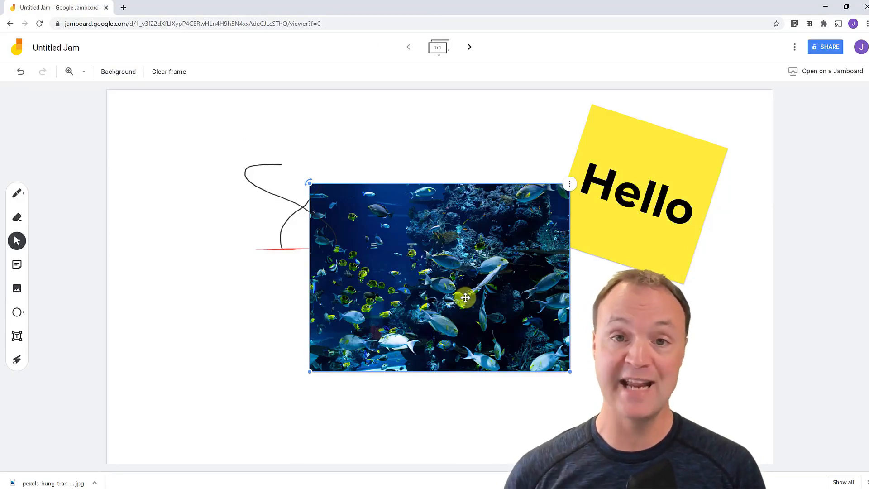
- Shrink the aquarium image to about two thirds of its size, place it below the drawing and tilt it slightly clockwise
left_click_drag(425, 290, 429, 330)
left_click(576, 421)
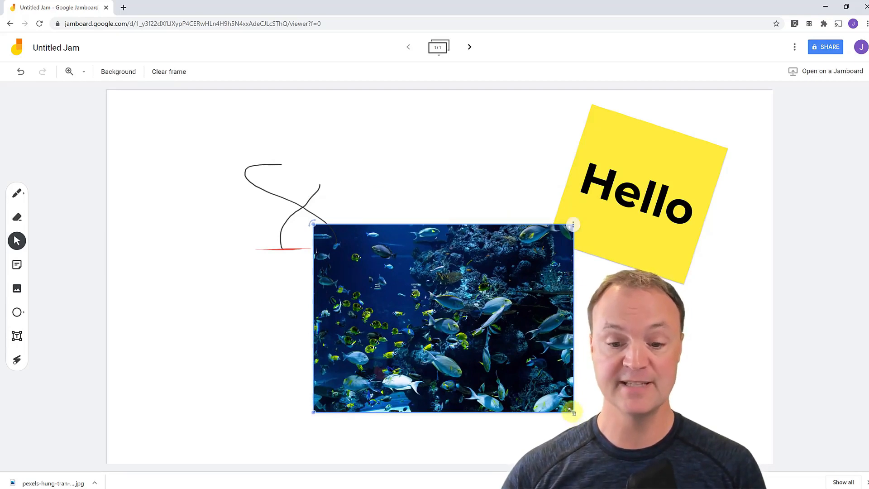
left_click_drag(571, 411, 485, 348)
mouse_move(455, 310)
left_mouse_down()
mouse_move(351, 351)
mouse_move(319, 354)
left_mouse_up()
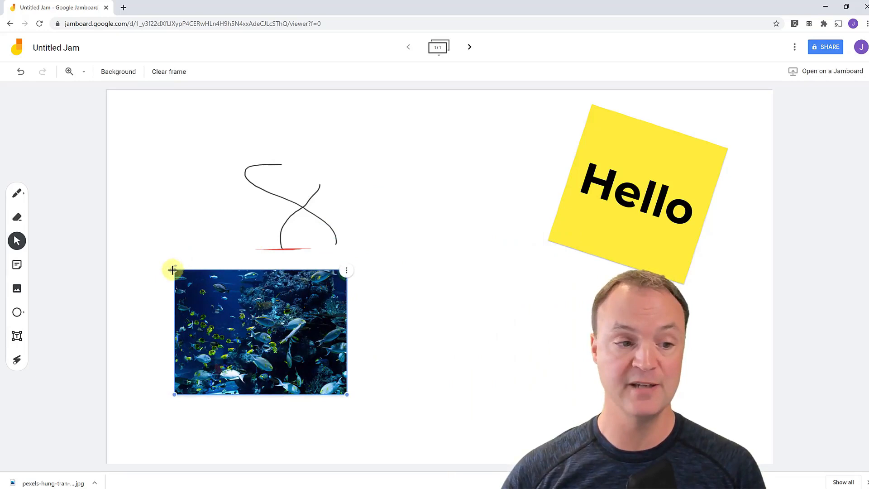
left_click_drag(173, 268, 184, 250)
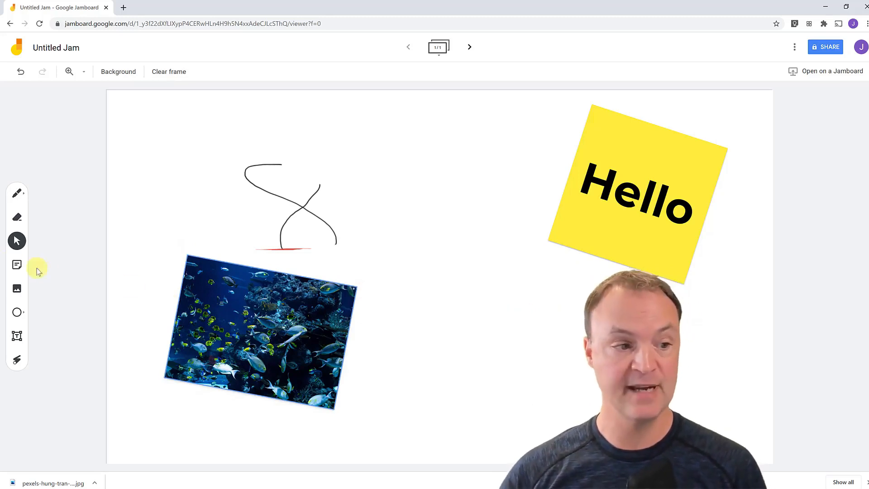
- Search Google Images for "ice cream" while choosing an image to insert
left_click(17, 288)
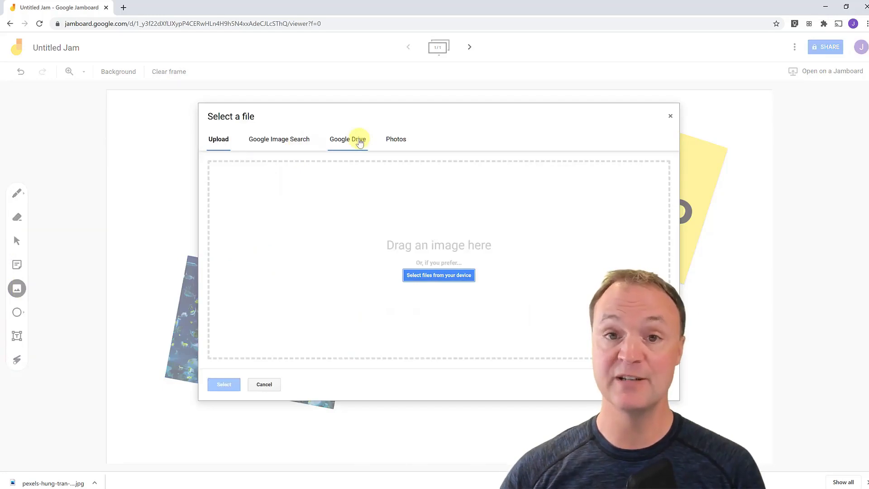
left_click(295, 143)
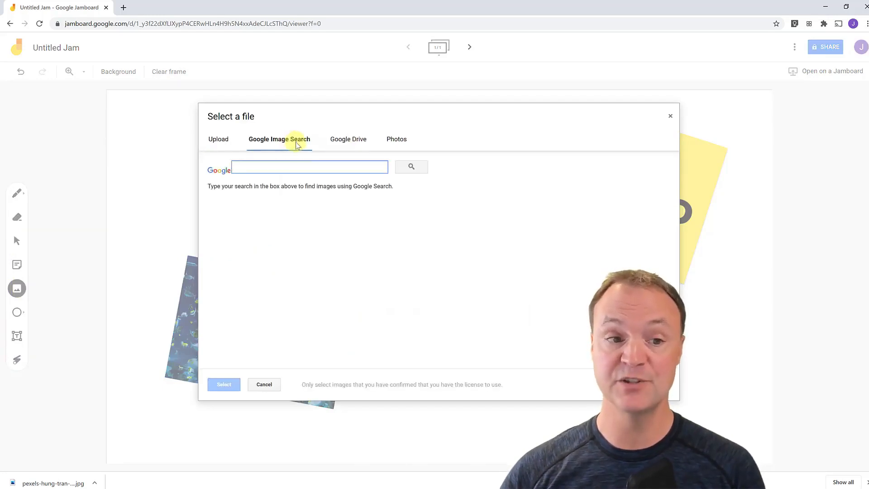
type("ice")
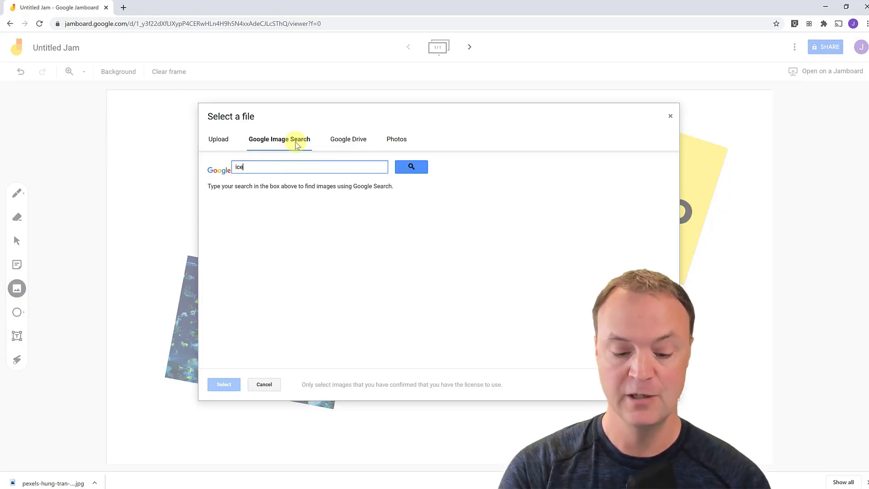
type(" cream")
key("Return")
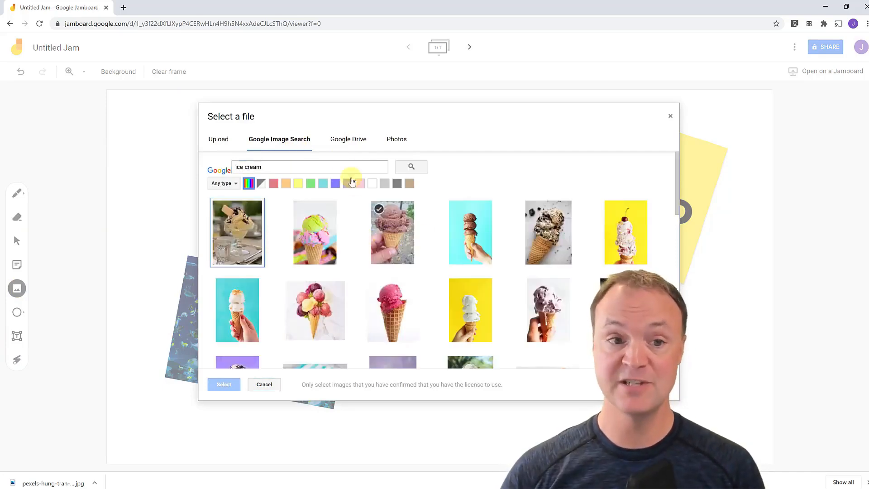
- Insert the synonym and antonym worksheet image from My Drive and move it right toward the sticky note
left_click(342, 141)
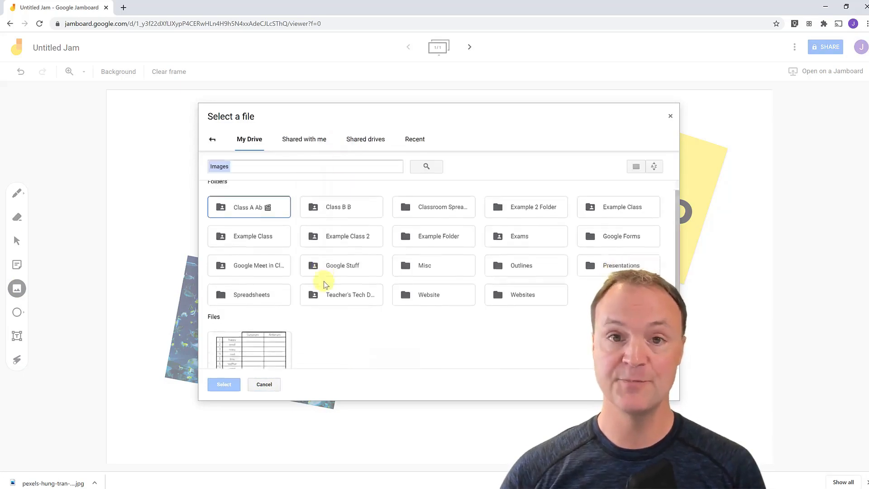
scroll(321, 317, "down", 2)
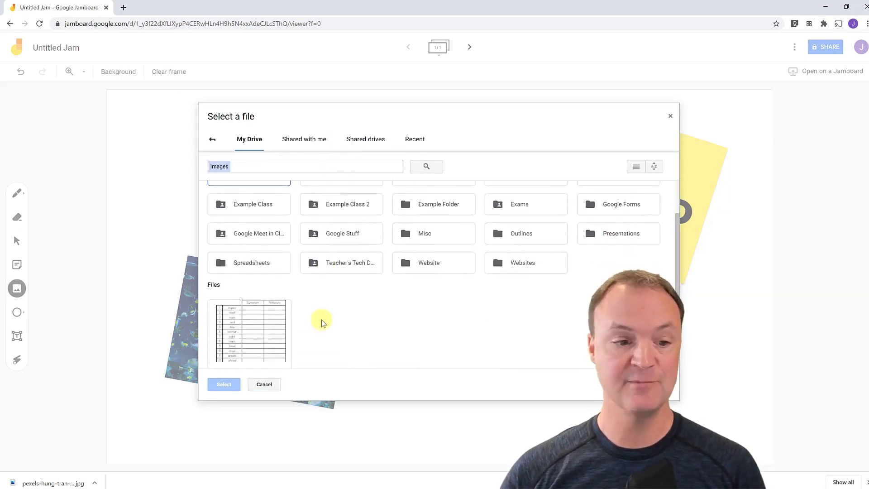
double_click(267, 306)
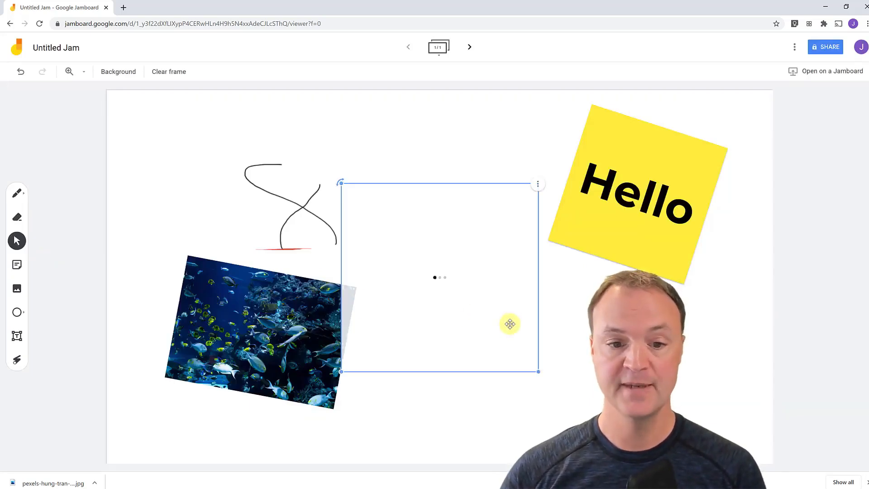
left_click_drag(491, 314, 538, 322)
- Delete the "Hello" sticky note from the frame
left_click(641, 194)
left_click(728, 149)
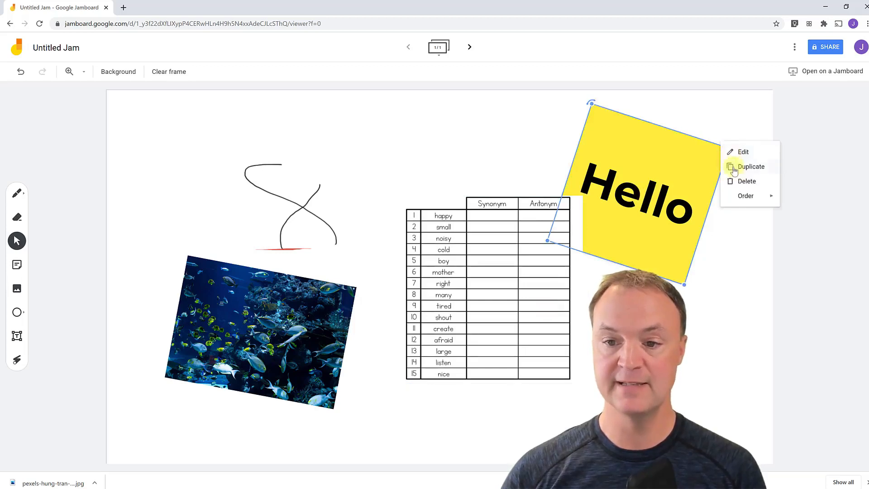
left_click(744, 181)
- Move the worksheet image to the upper-right of the frame, enlarge it to nearly the frame's full height and deselect it
left_click_drag(502, 269, 553, 189)
left_click_drag(635, 302, 748, 435)
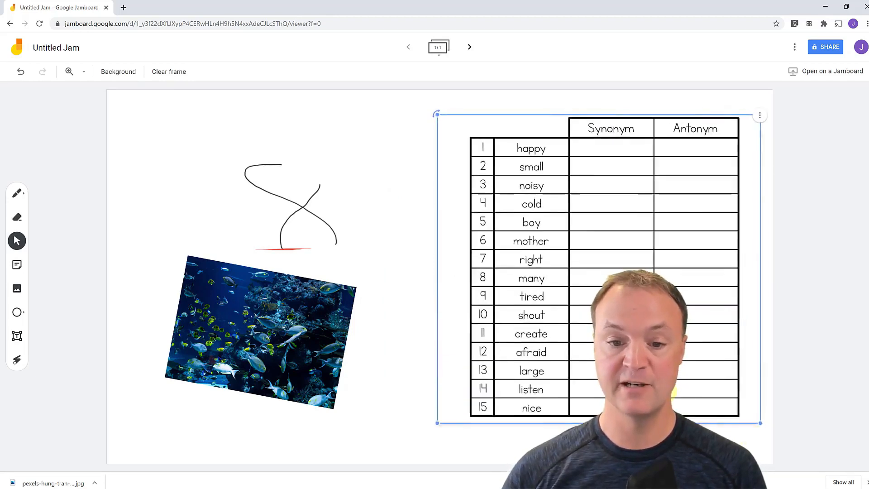
left_click_drag(664, 392, 654, 396)
left_click(406, 340)
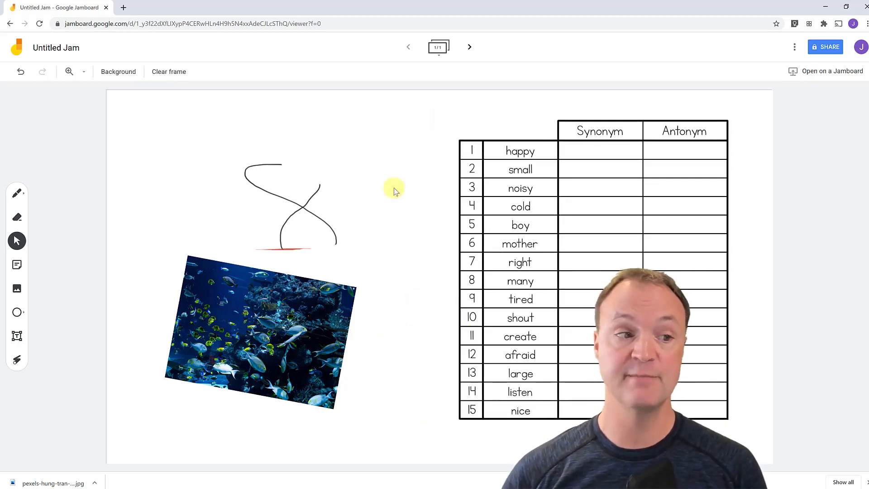
- Add a text box reading "cheerful" and align it in the Synonym cell of the "happy" row
left_click(18, 195)
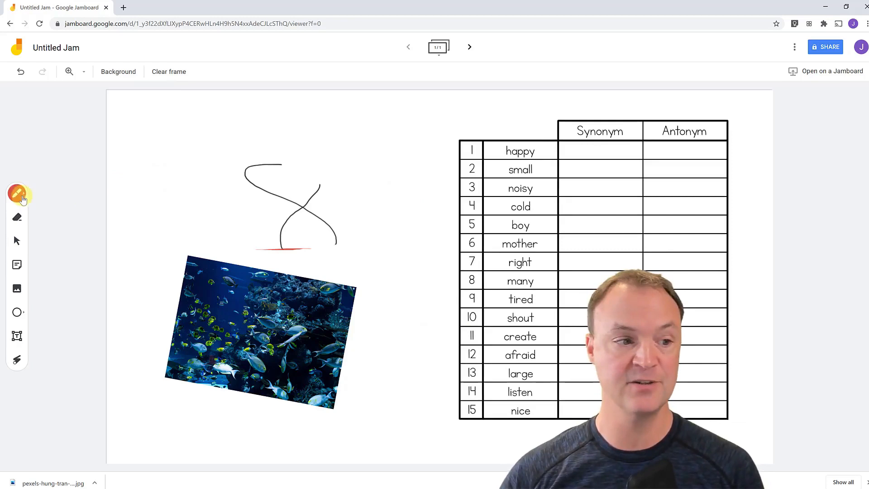
left_click(16, 337)
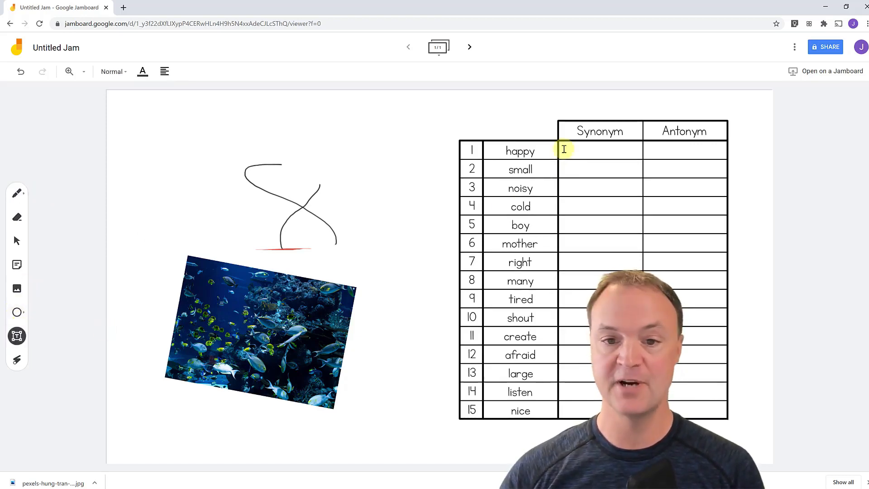
left_click_drag(575, 160, 642, 168)
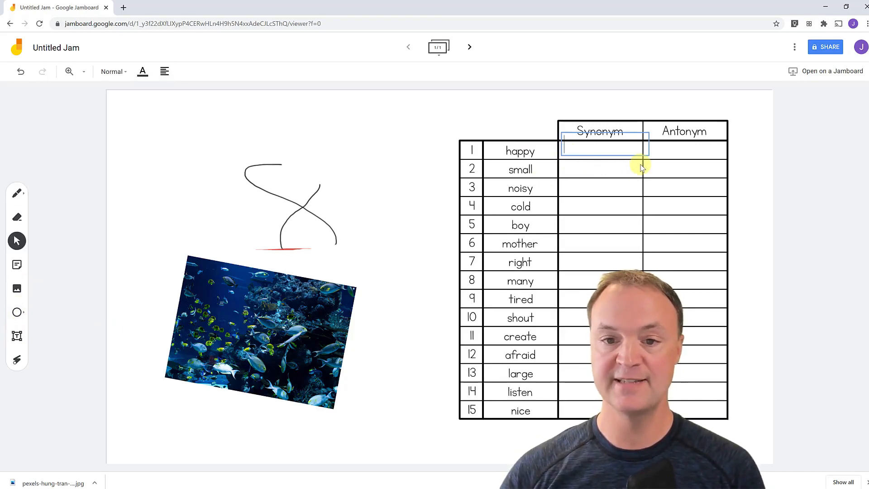
type("chee")
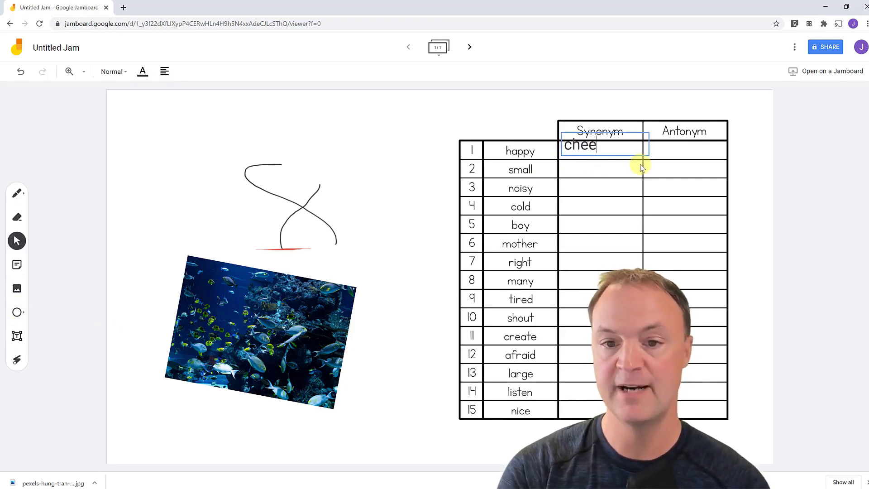
type("rful")
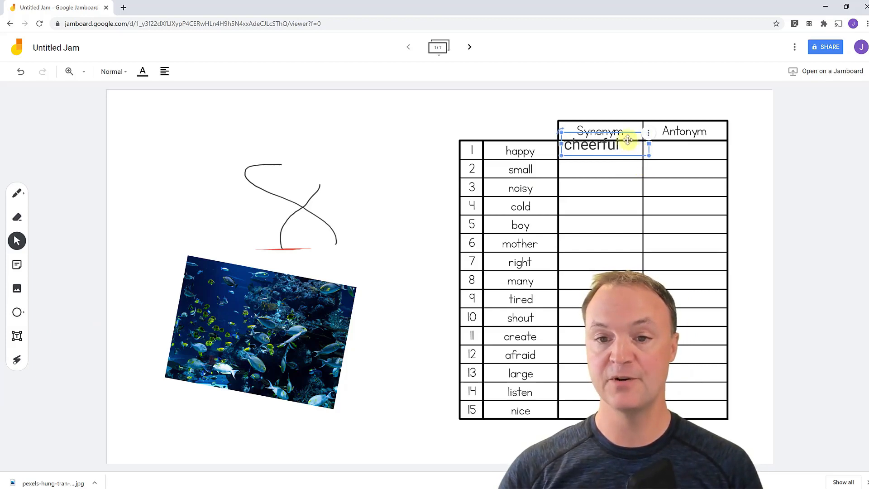
left_click_drag(617, 133, 615, 139)
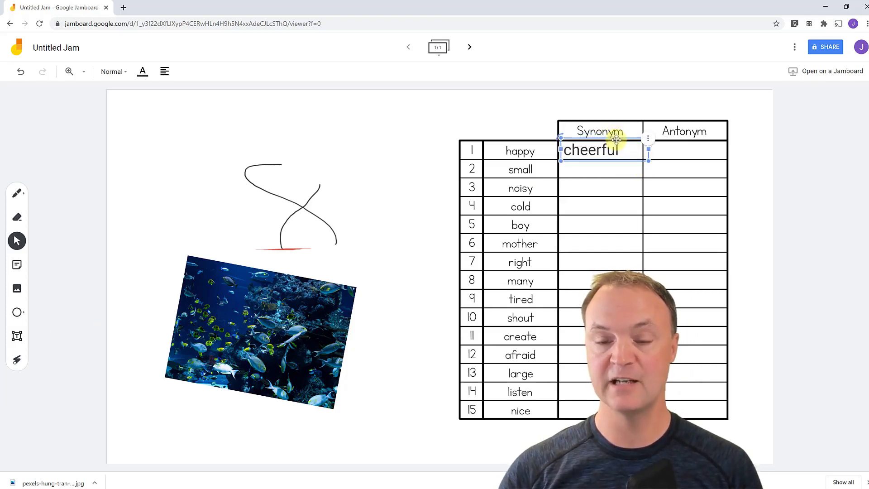
left_click(652, 150)
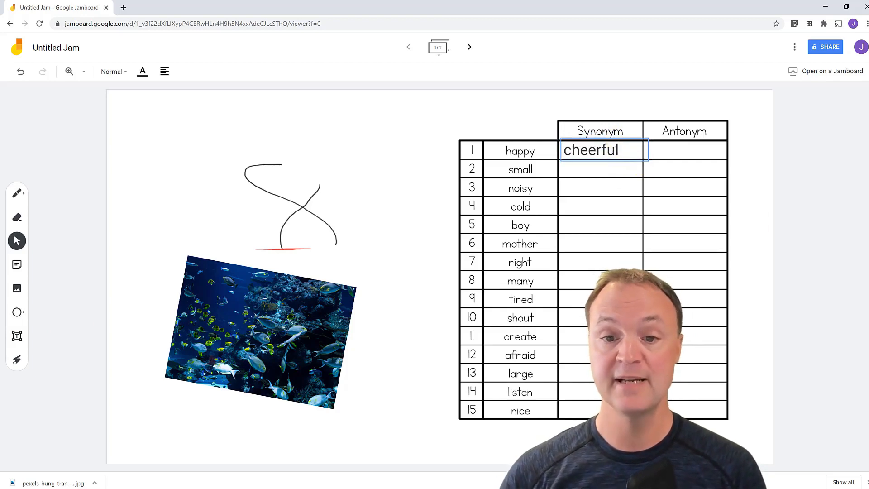
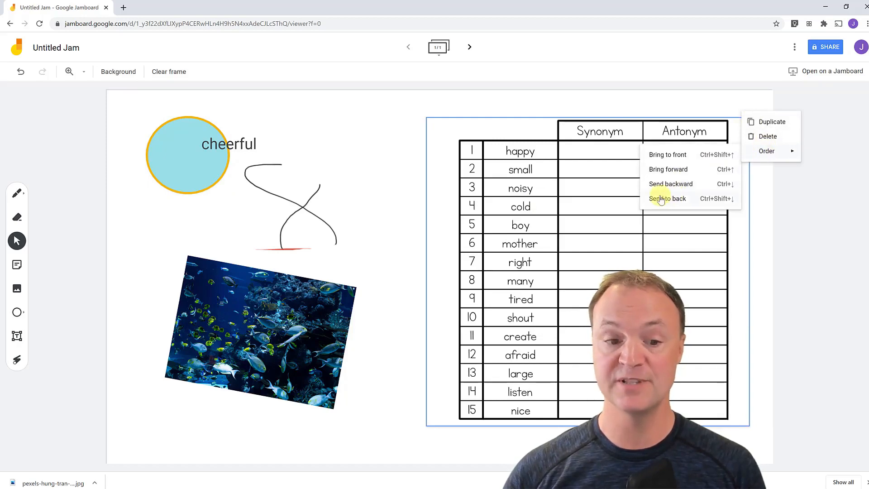
- Deselect the worksheet image and trace over the empty middle area and the blue circle with the Laser tool
left_click(183, 247)
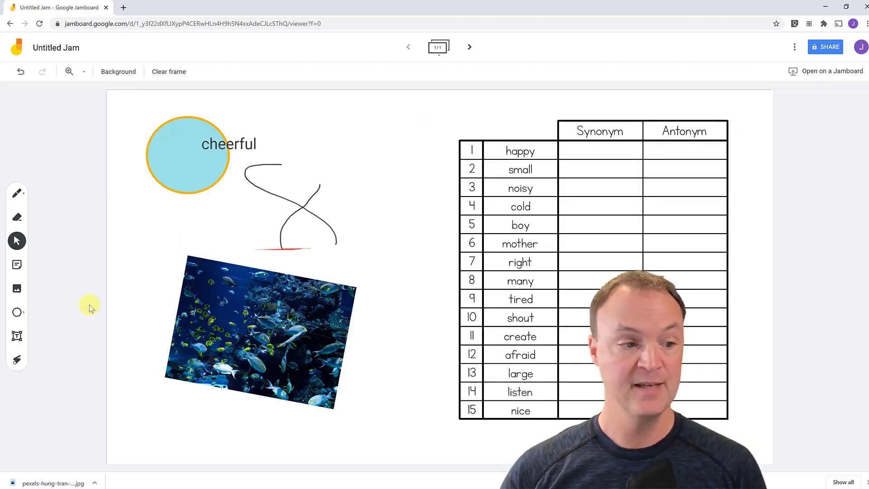
left_click(17, 362)
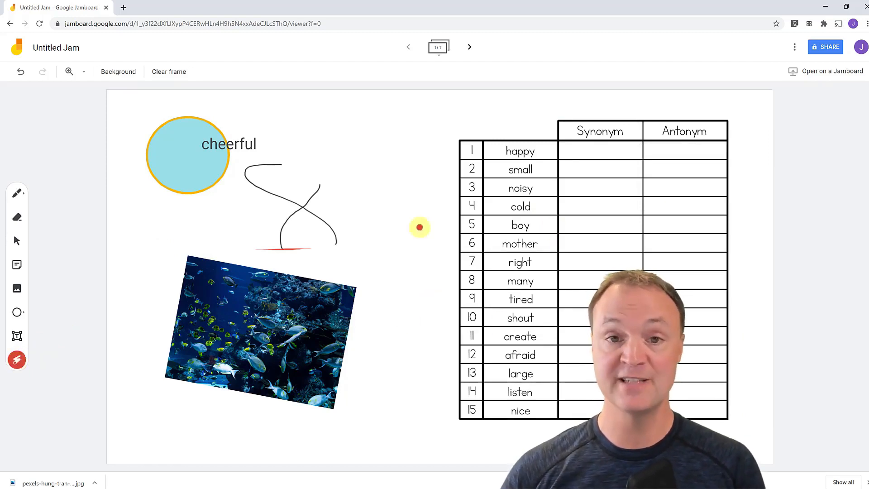
mouse_move(419, 151)
left_mouse_down()
mouse_move(508, 270)
mouse_move(435, 138)
mouse_move(431, 359)
mouse_move(382, 359)
left_mouse_up()
mouse_move(219, 111)
left_mouse_down()
mouse_move(126, 141)
mouse_move(250, 114)
mouse_move(286, 181)
left_mouse_up()
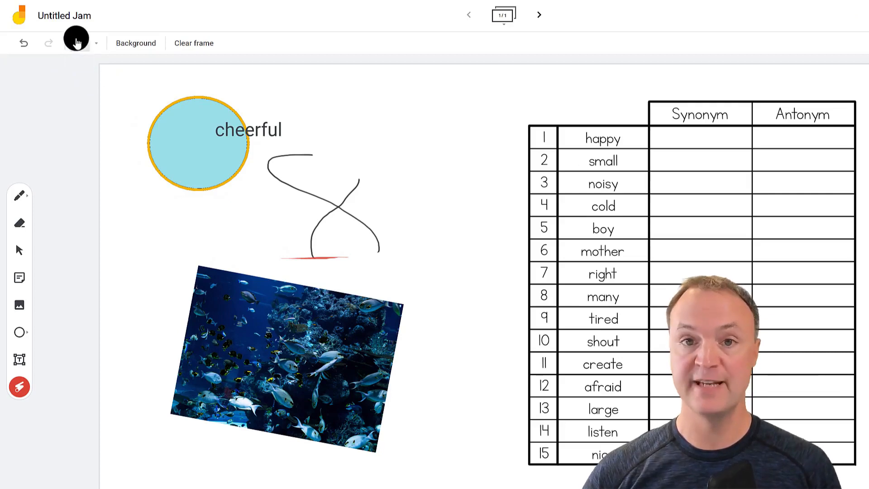
- Zoom in on the worksheet's upper rows and return the view to Fit
left_click(76, 42)
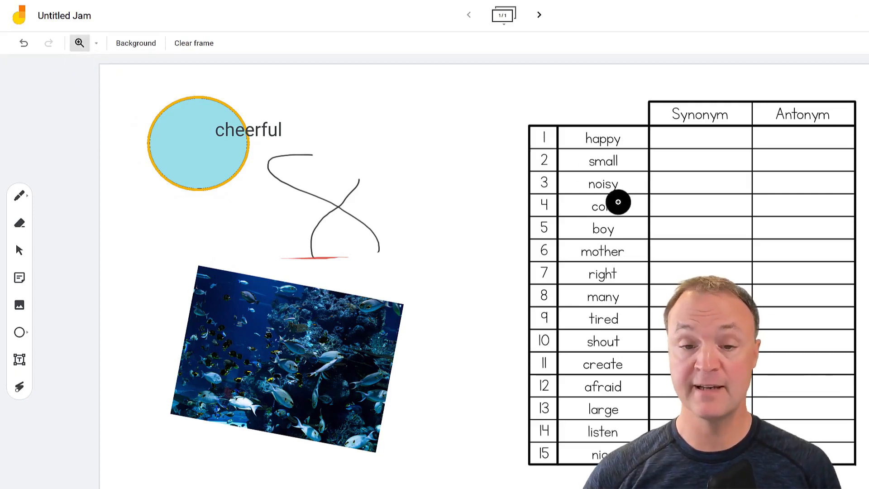
left_click(612, 196)
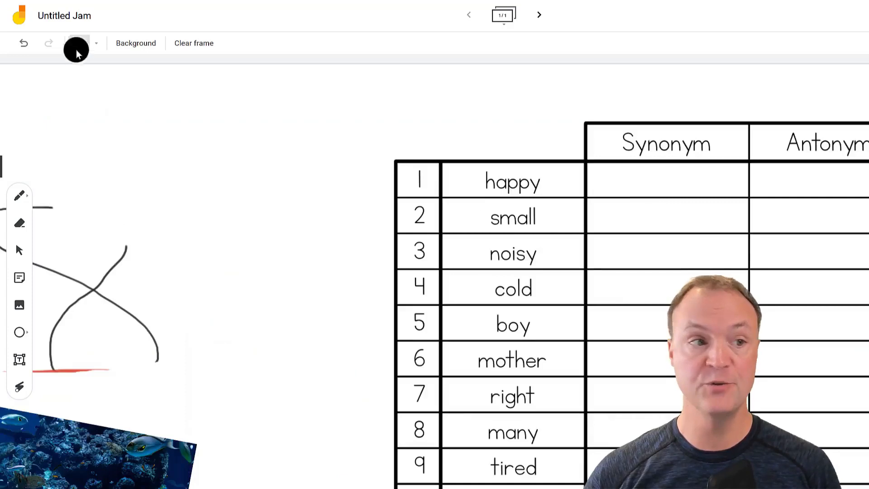
left_click(96, 43)
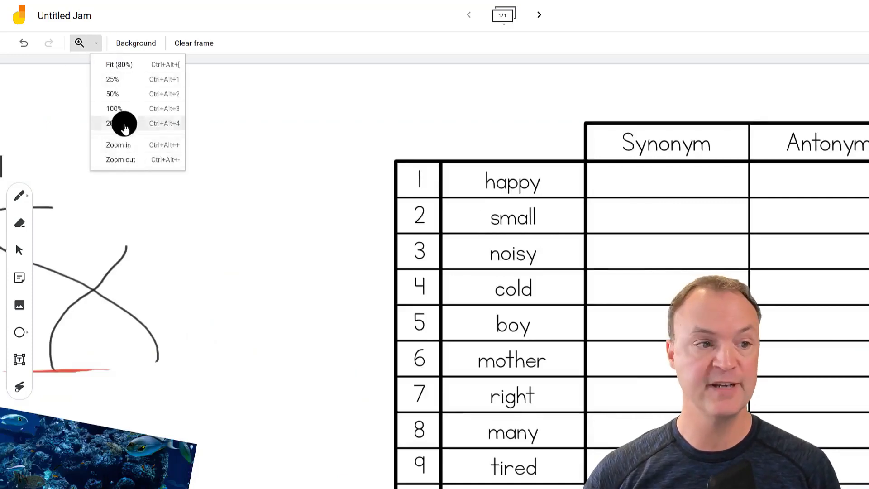
left_click(120, 64)
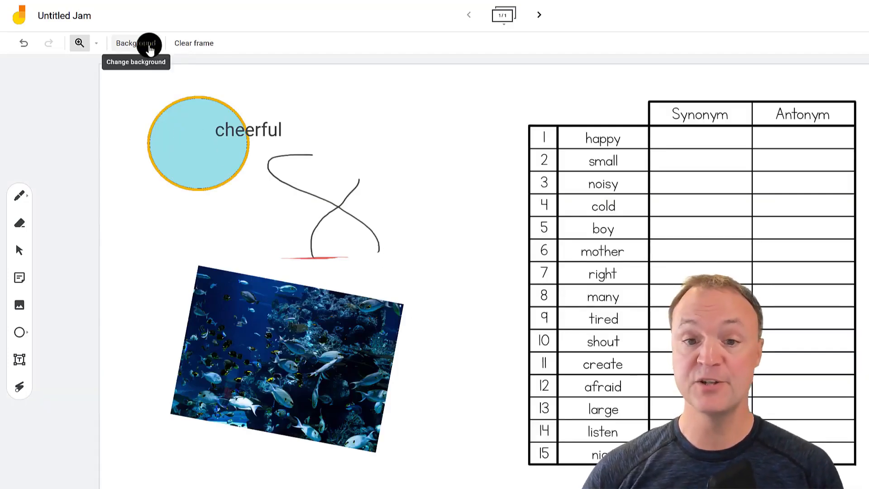
- Change the frame's background to the blue square grid
left_click(150, 45)
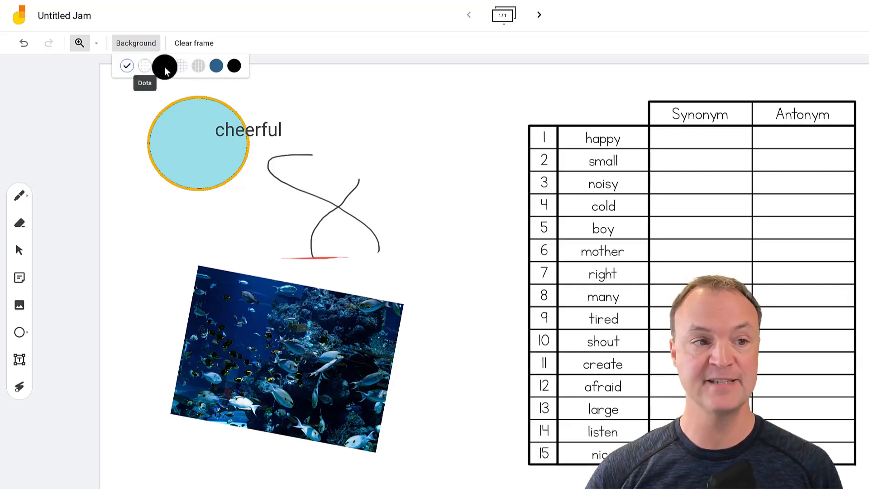
left_click(181, 66)
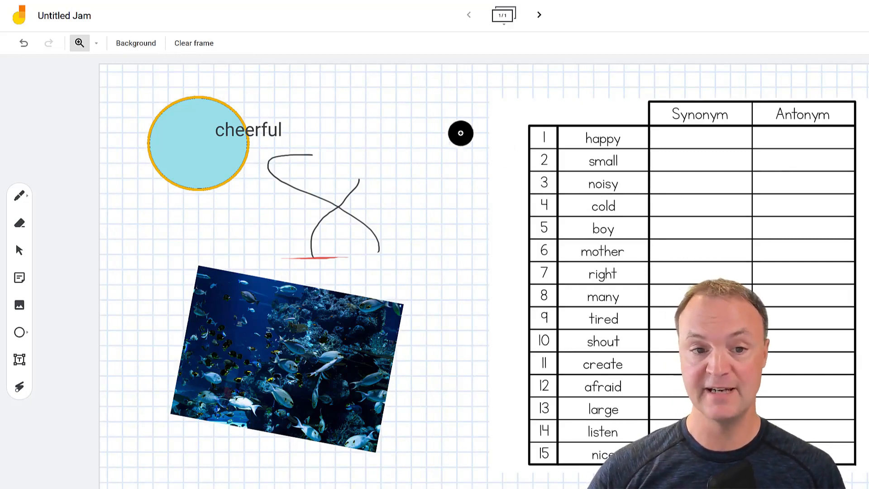
left_click(606, 192)
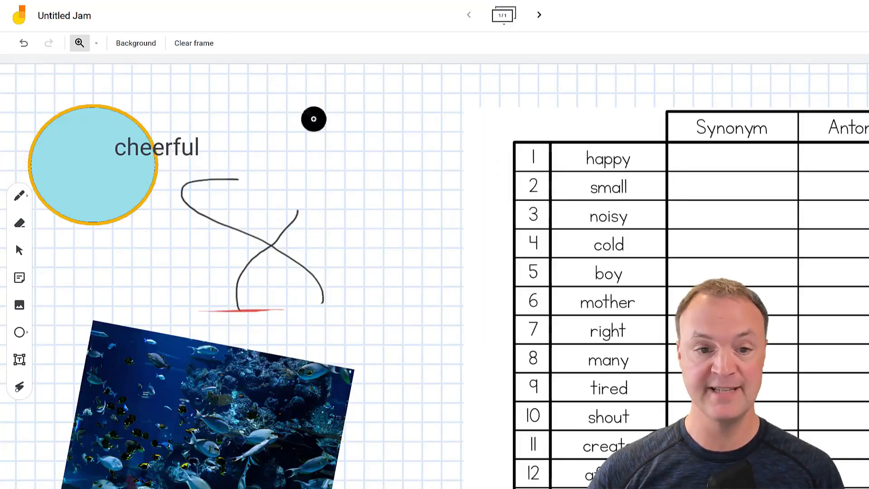
left_click(98, 43)
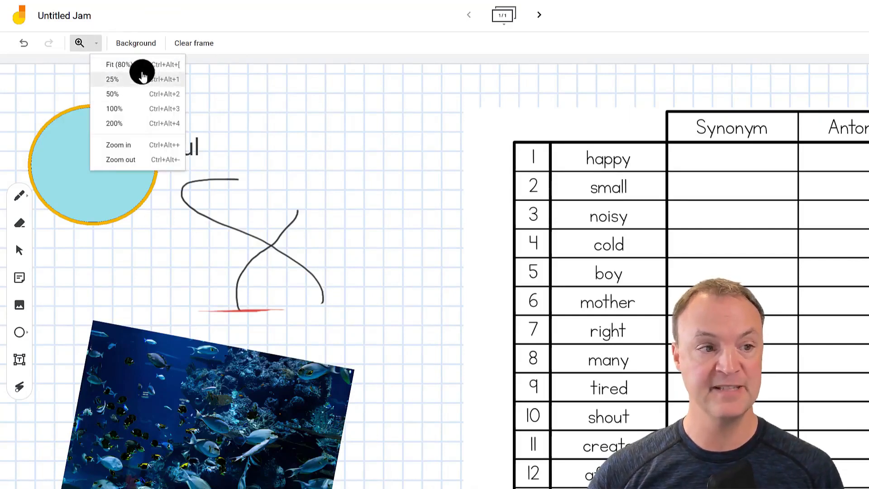
left_click(142, 65)
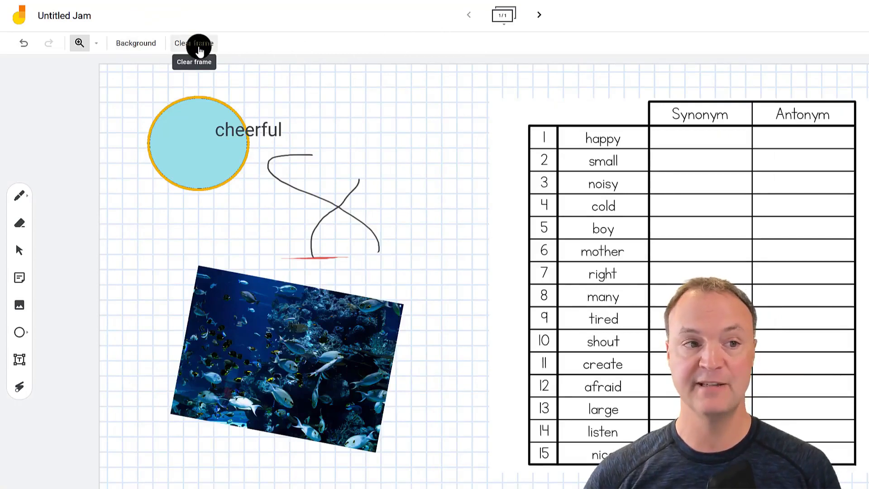
- Clear everything from the frame and undo the clearing
left_click(199, 46)
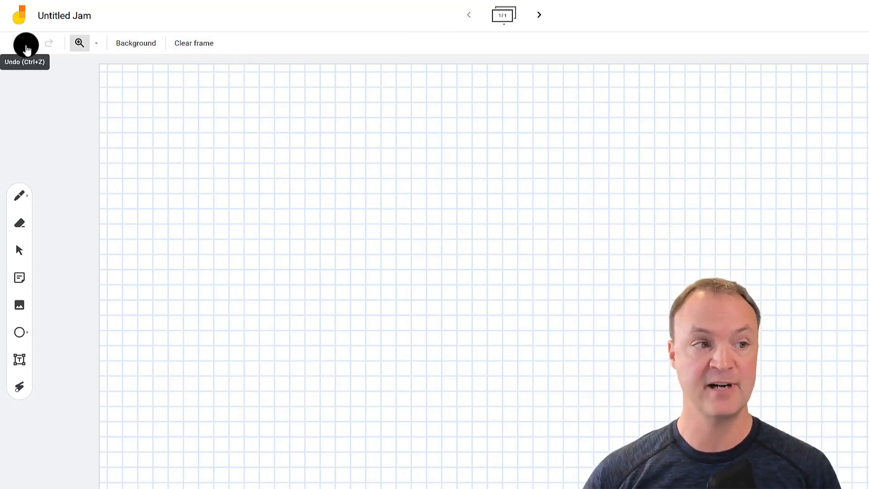
left_click(26, 46)
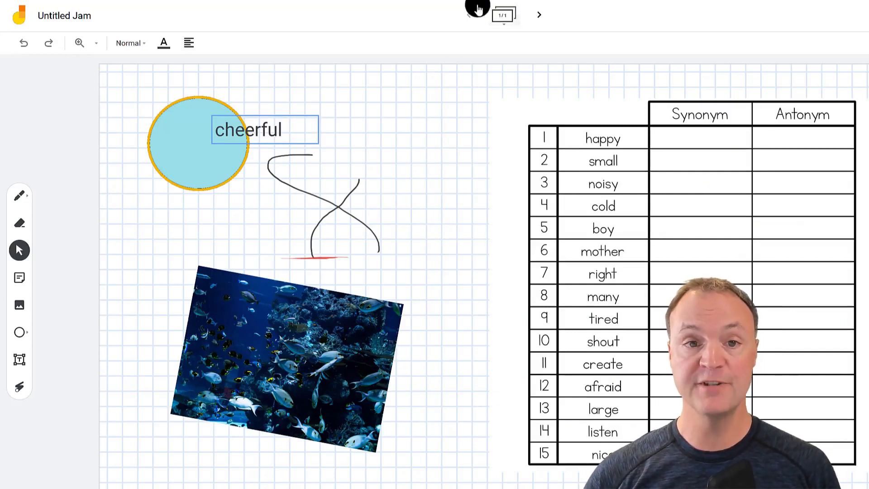
- Add two blank frames after the current one and return to the first frame
left_click(538, 19)
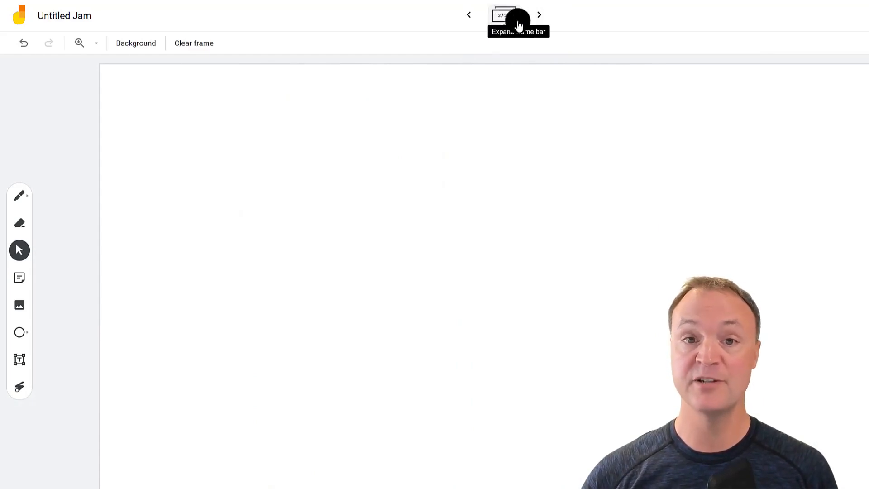
left_click(540, 17)
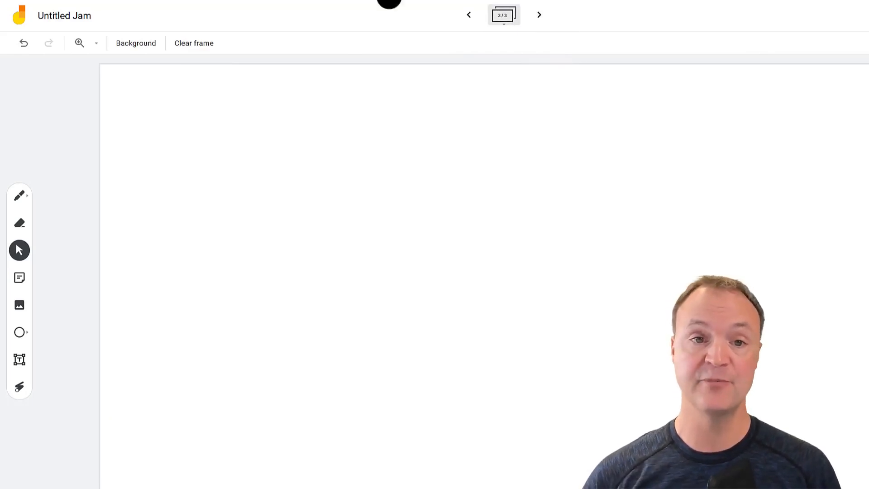
left_click(469, 23)
left_click(468, 21)
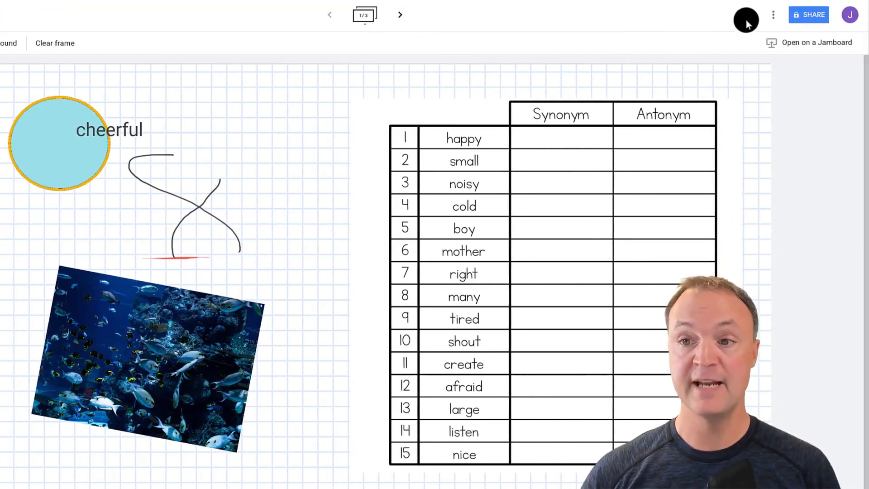
- Rename the jam as "Demo Jamboard"
left_click(775, 17)
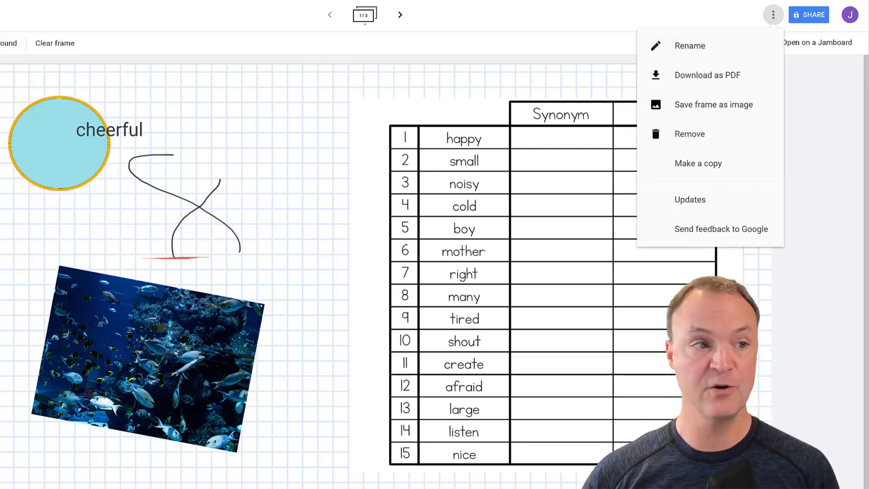
left_click(1, 14)
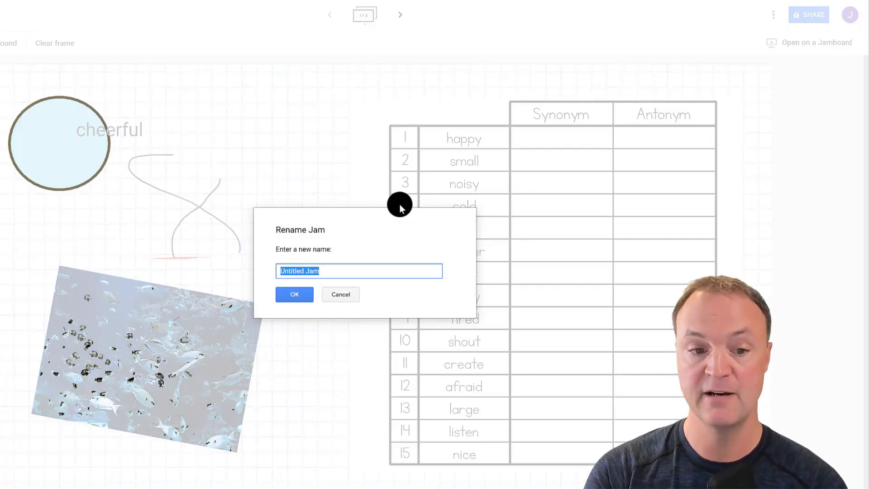
type("Demo Jamb")
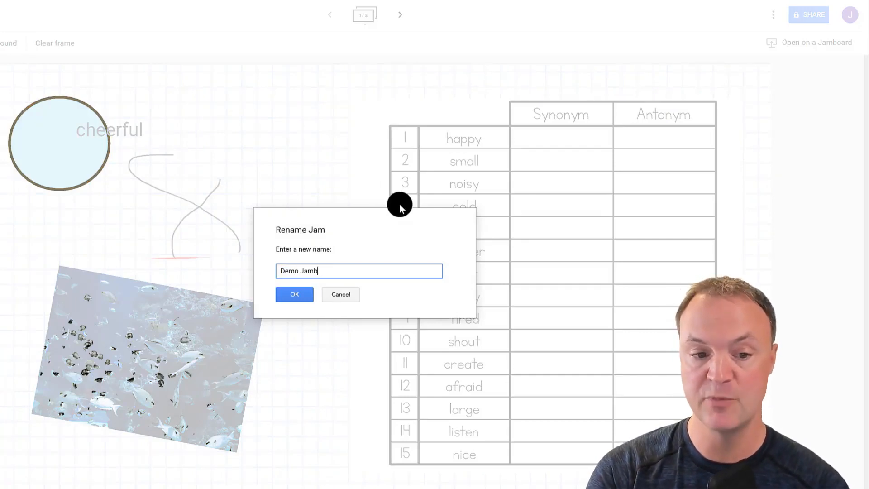
type("oard")
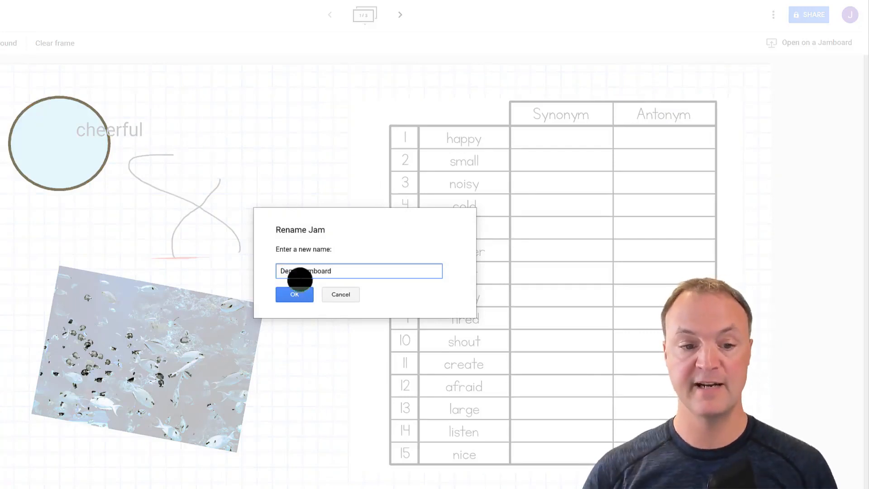
left_click(295, 295)
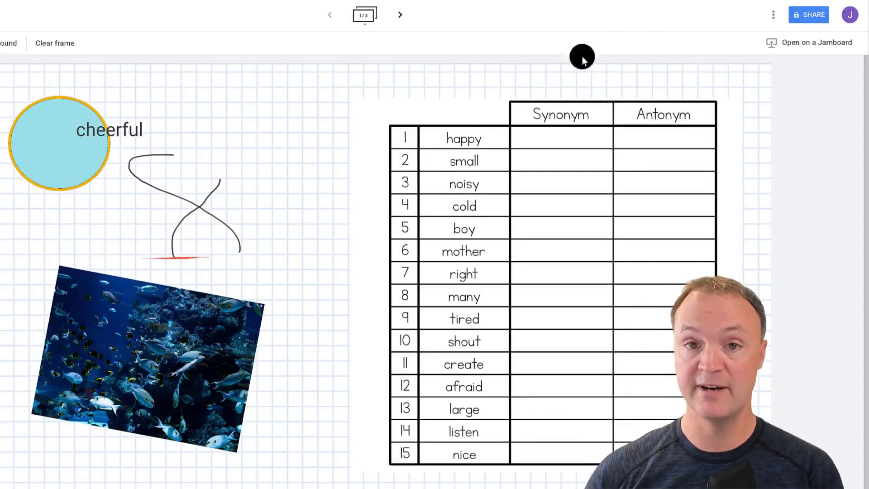
left_click(773, 15)
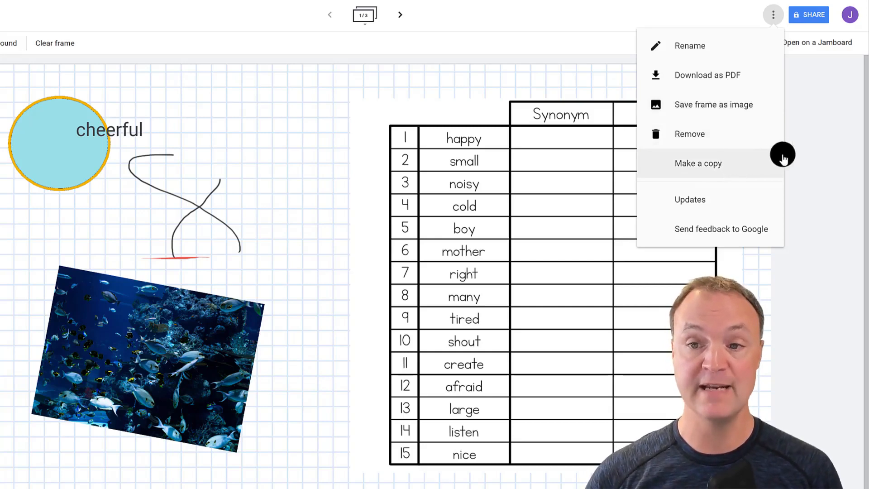
left_click(804, 129)
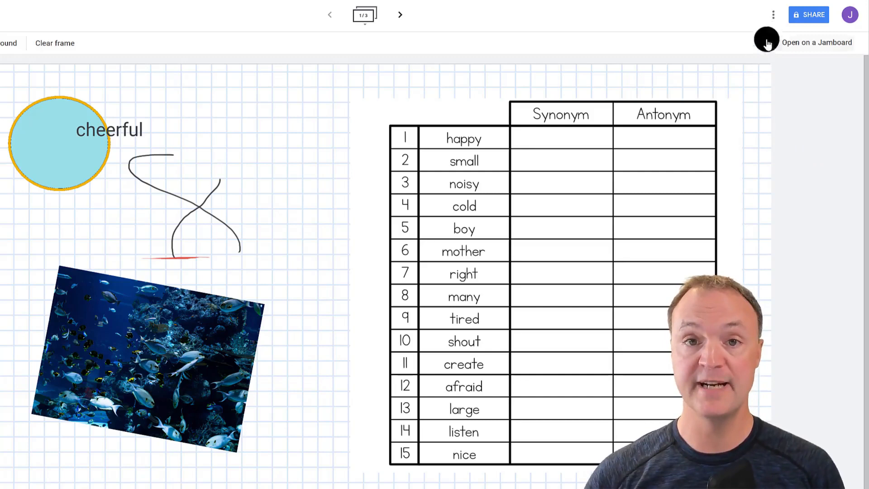
- Share the jam with a collaborator by e-mail address as Editor and send the invitation
left_click(813, 18)
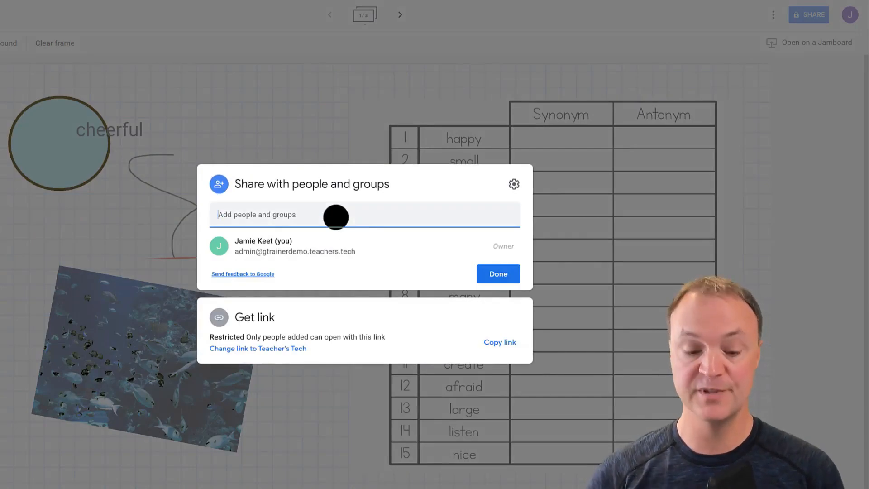
key("ctrl+v")
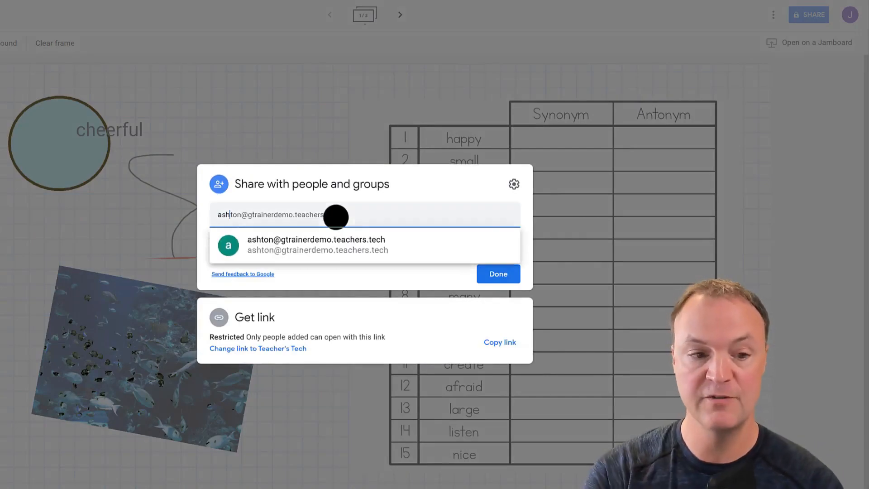
left_click(310, 239)
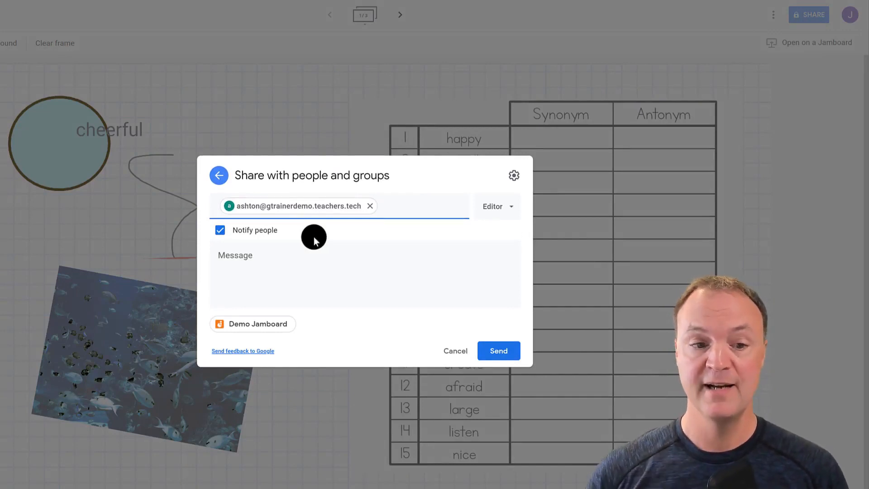
left_click(511, 209)
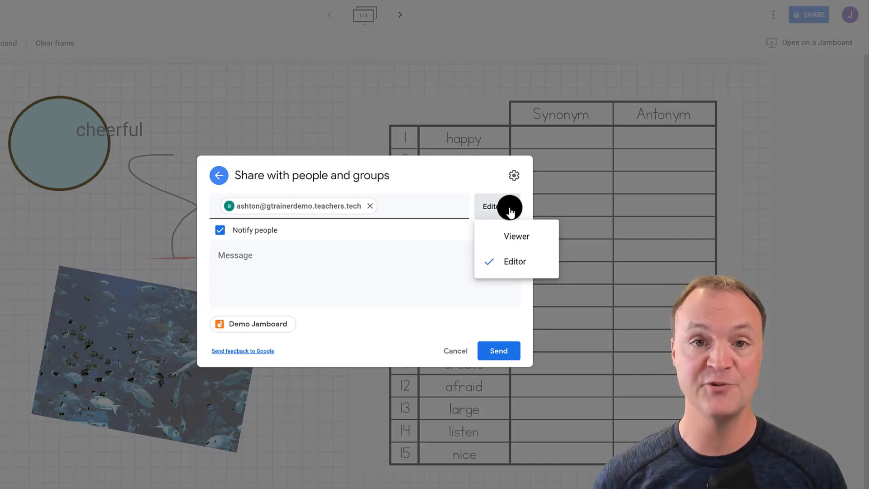
left_click(513, 263)
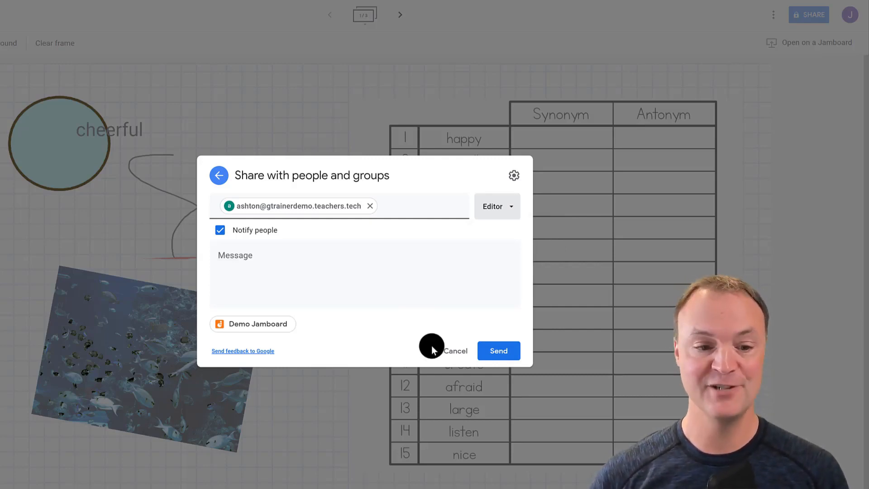
left_click(498, 352)
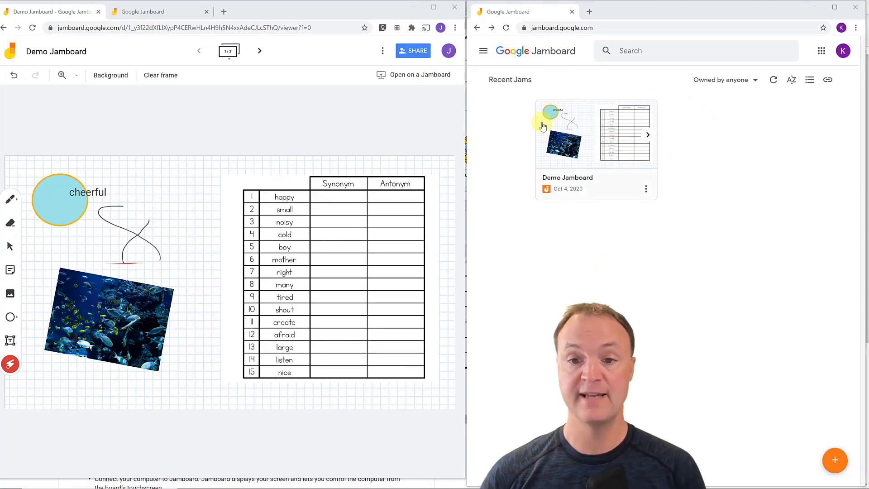
- Open Demo Jamboard in the collaborator's window and trace over the drawing with the laser in the owner's window
left_click(591, 143)
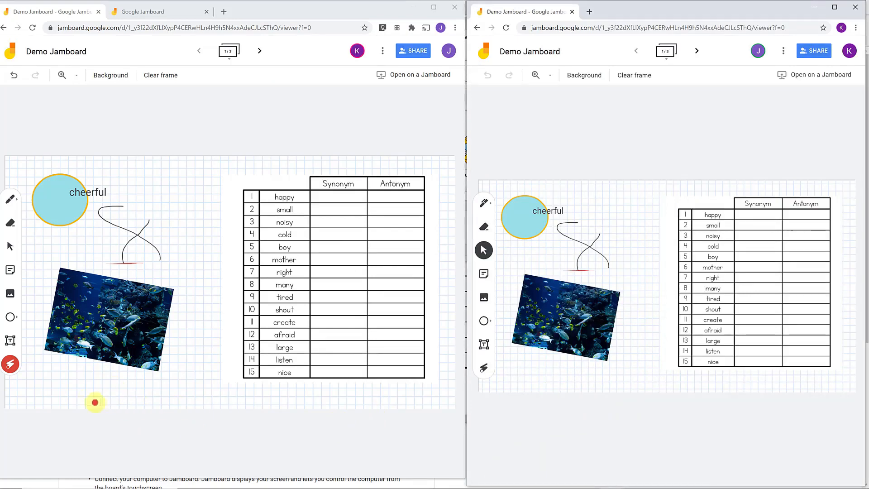
left_click(10, 367)
mouse_move(145, 254)
left_mouse_down()
mouse_move(64, 250)
mouse_move(124, 402)
mouse_move(113, 214)
left_mouse_up()
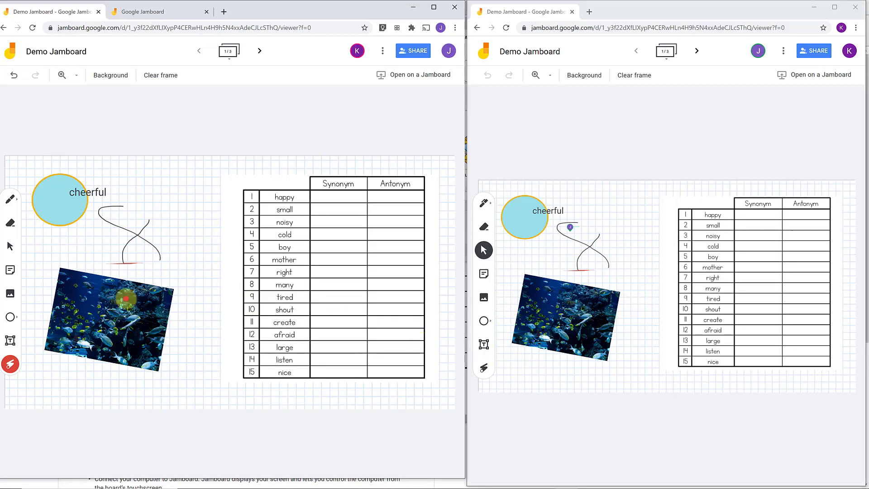
mouse_move(68, 254)
left_mouse_down()
mouse_move(140, 398)
mouse_move(78, 252)
left_mouse_up()
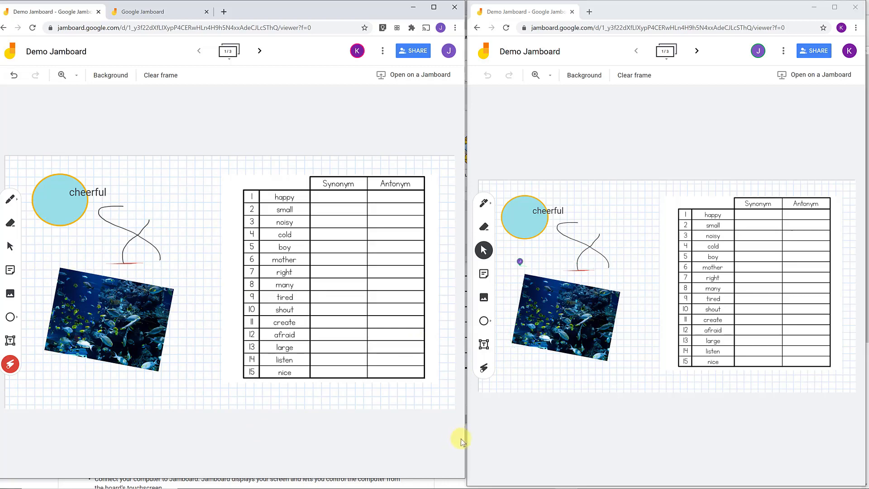
- Add a text box reading "text" above the pen drawing in the owner's window
left_click(10, 344)
left_click_drag(148, 179, 198, 213)
type("text")
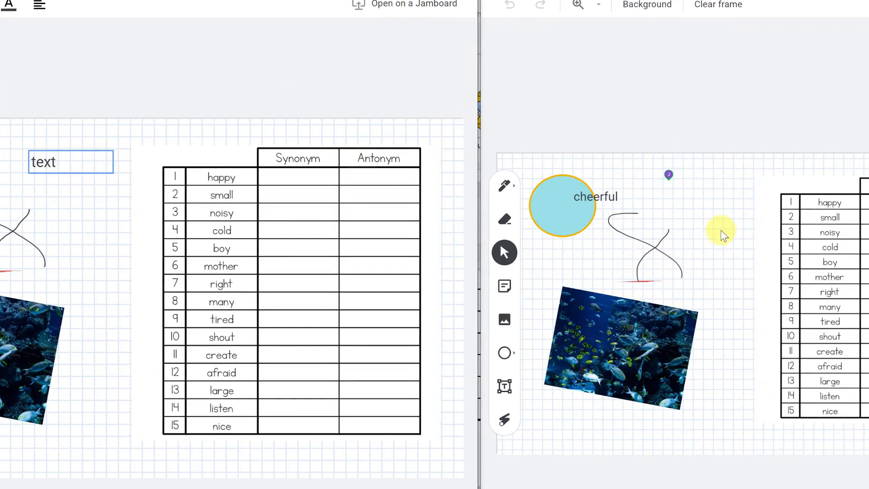
left_click(96, 186)
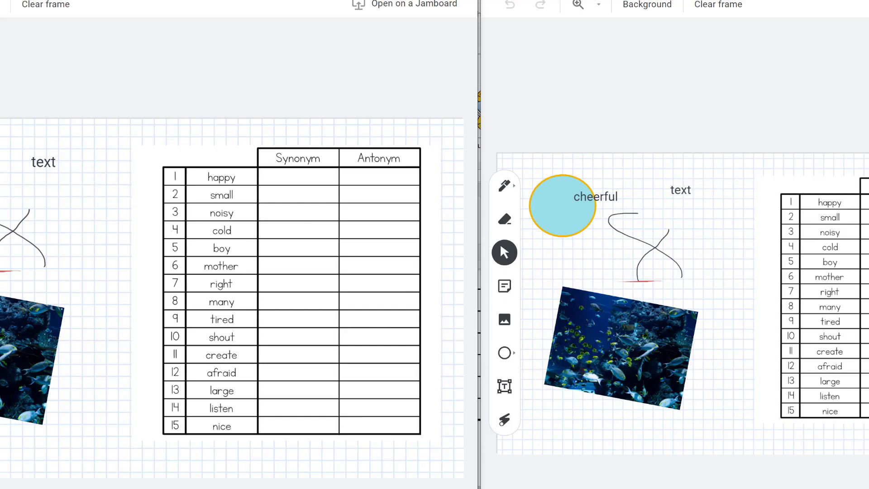
- Add a text box reading "hello" between the pen drawing and the worksheet, and rotate it slightly counterclockwise
left_click_drag(62, 225, 142, 295)
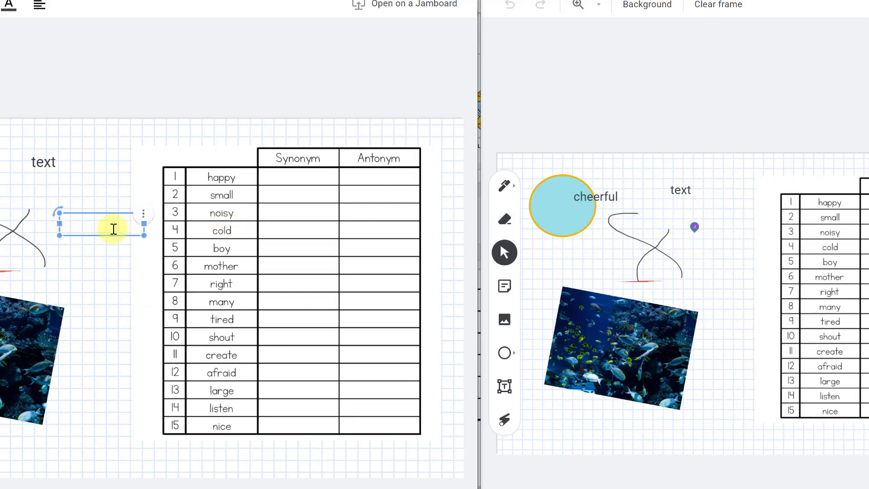
type("hello")
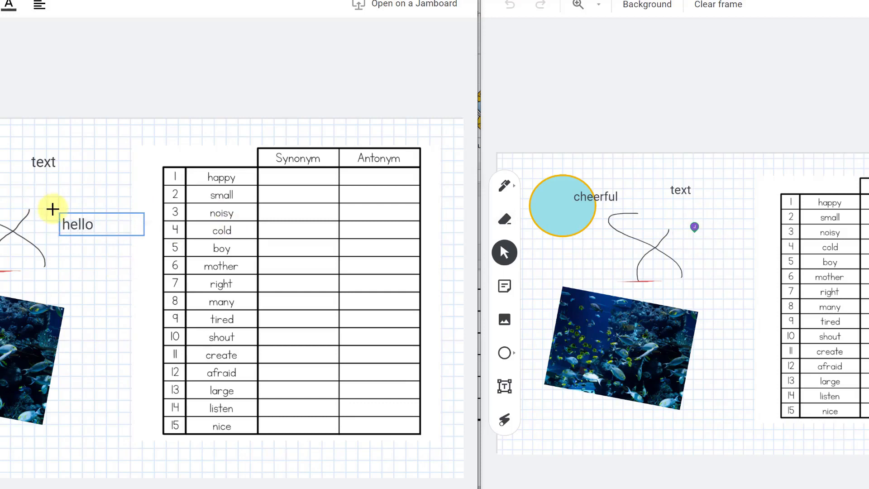
left_click_drag(52, 208, 51, 225)
left_click(110, 311)
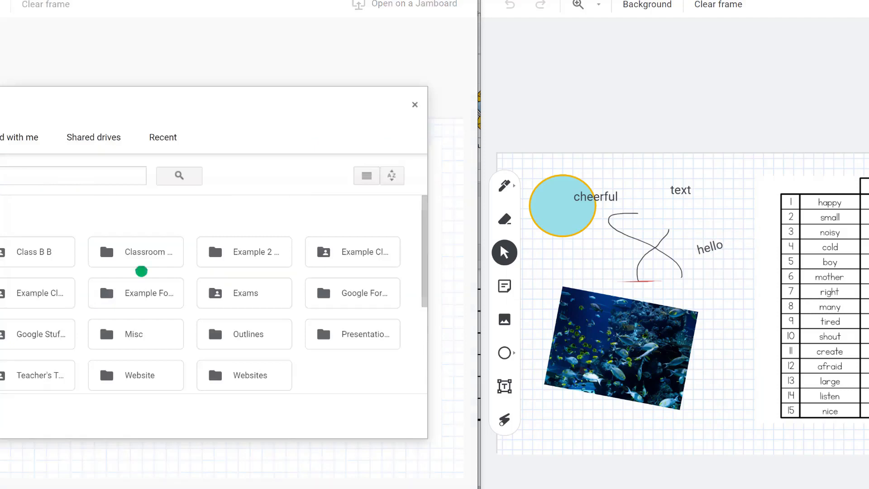
- Search Google Images for "icecream", insert the cone with a cherry on yellow, and place it between the fish picture and worksheet
left_click(93, 137)
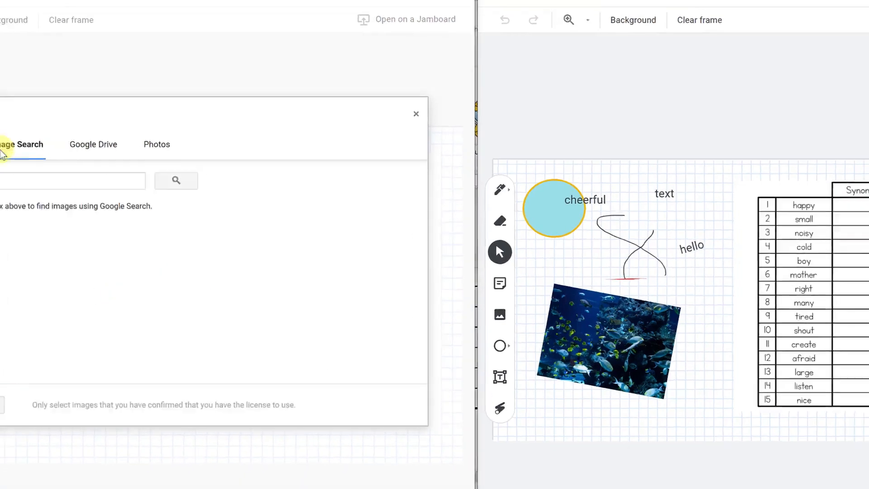
left_click(7, 137)
type("icec")
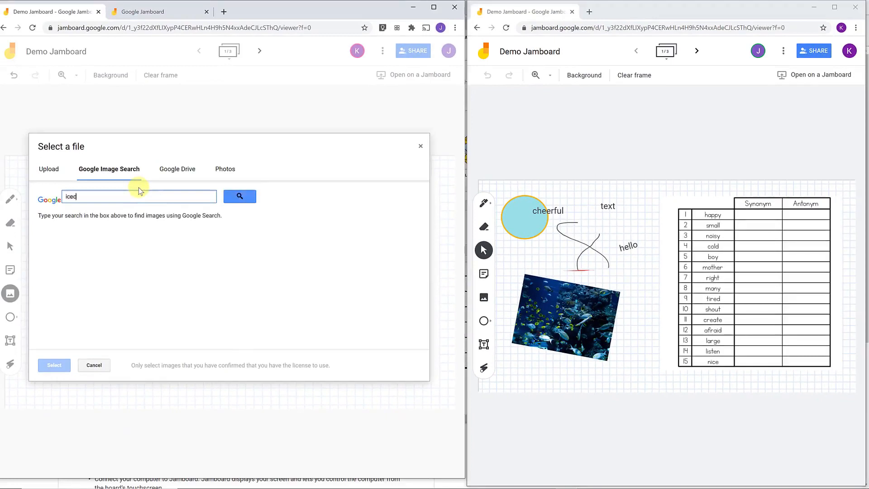
type("ream")
key("Return")
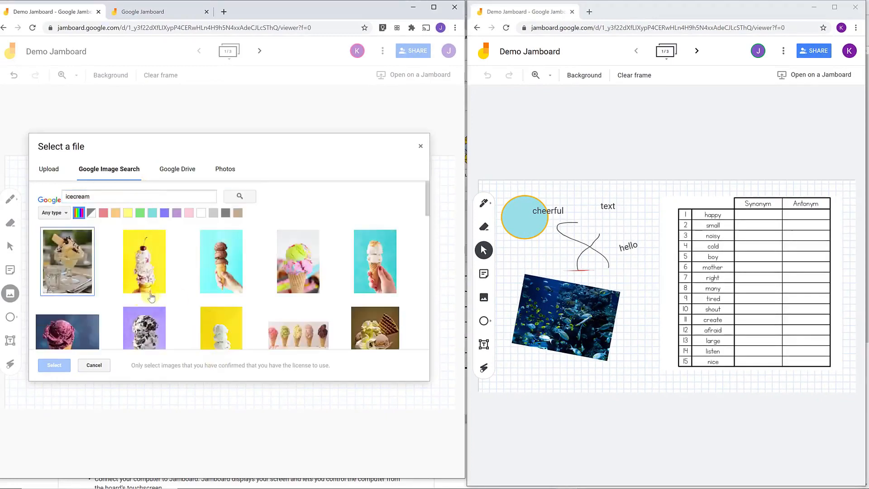
left_click(54, 364)
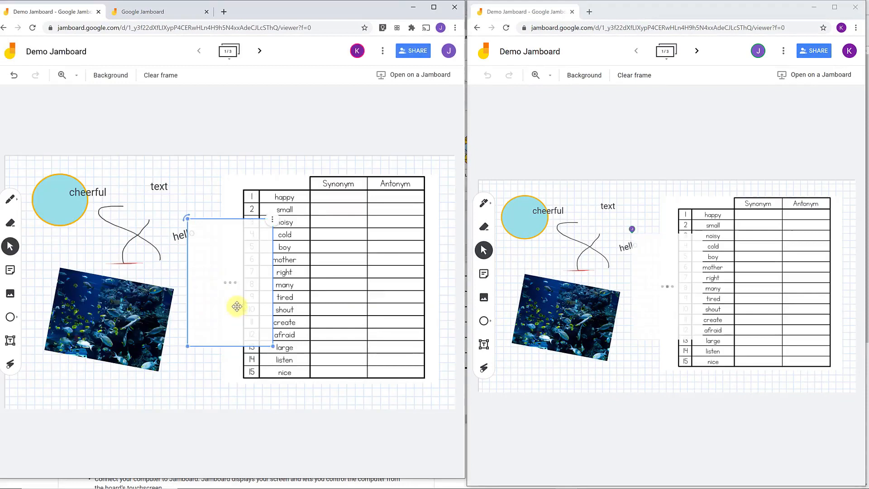
left_click_drag(231, 311, 205, 308)
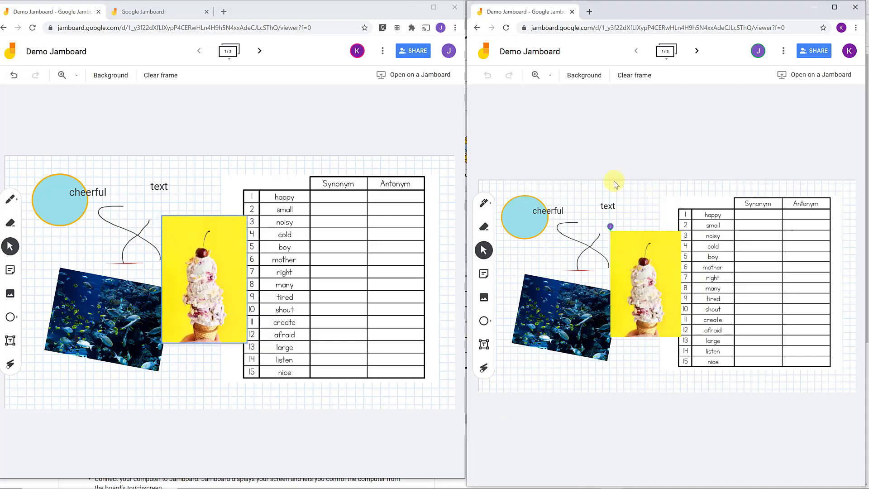
- Draw two long crossing pen lines over the drawing and the ice cream image in the collaborator's window
left_click(488, 206)
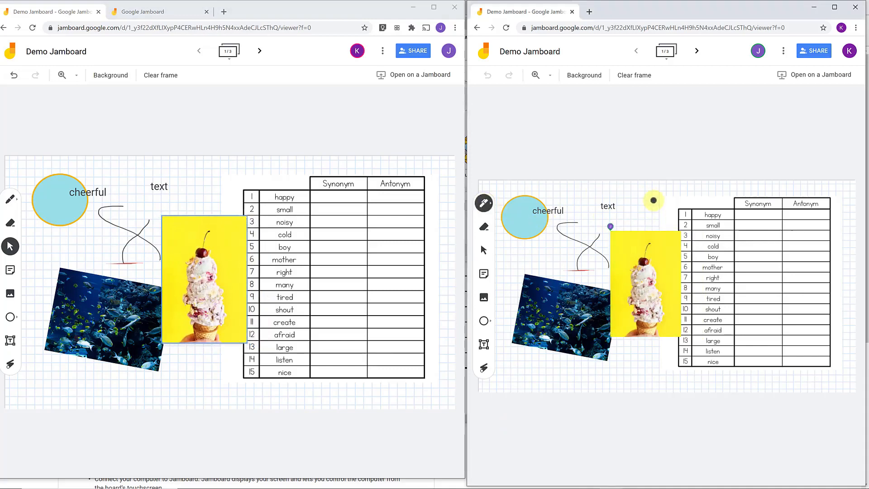
left_click_drag(655, 198, 587, 286)
left_click_drag(594, 227, 651, 322)
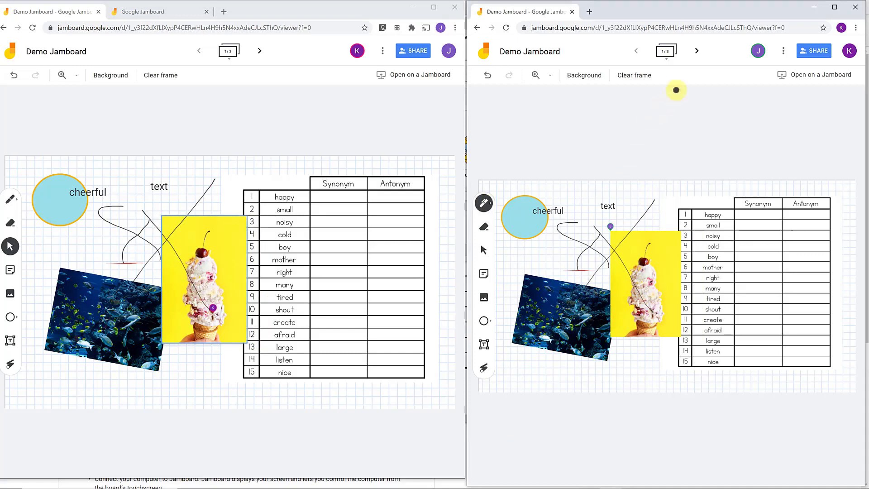
- Add a fourth frame in the collaborator's window and draw a freehand circle on it
left_click(697, 51)
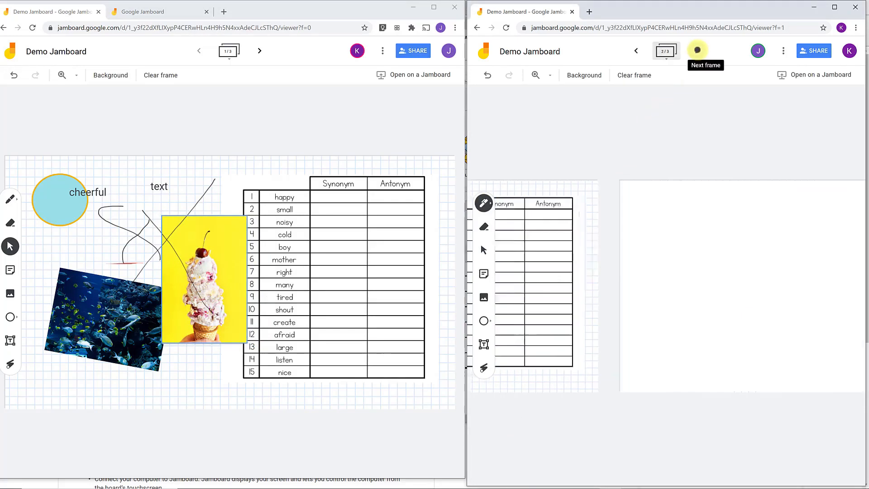
left_click(697, 50)
left_click(698, 50)
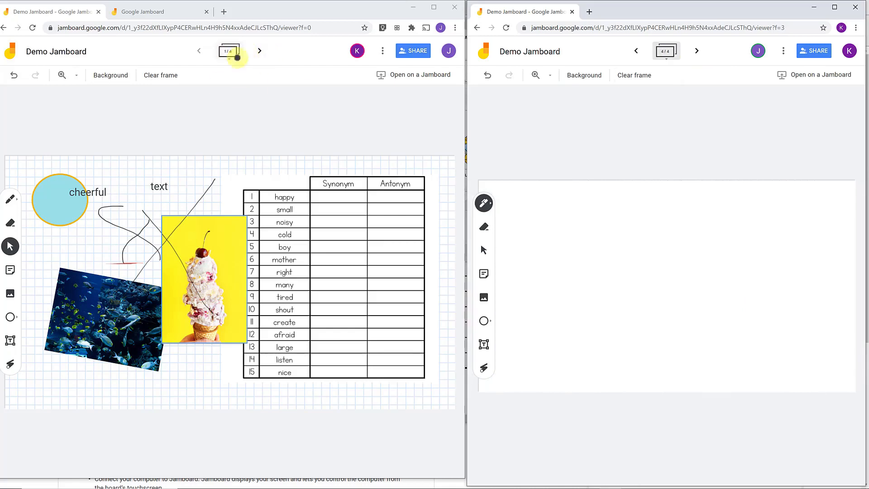
mouse_move(631, 233)
left_mouse_down()
mouse_move(654, 320)
mouse_move(624, 240)
left_mouse_up()
- View the fourth frame's drawing in the owner's window and return to the first frame
left_click(257, 50)
left_click(257, 50)
left_click(257, 50)
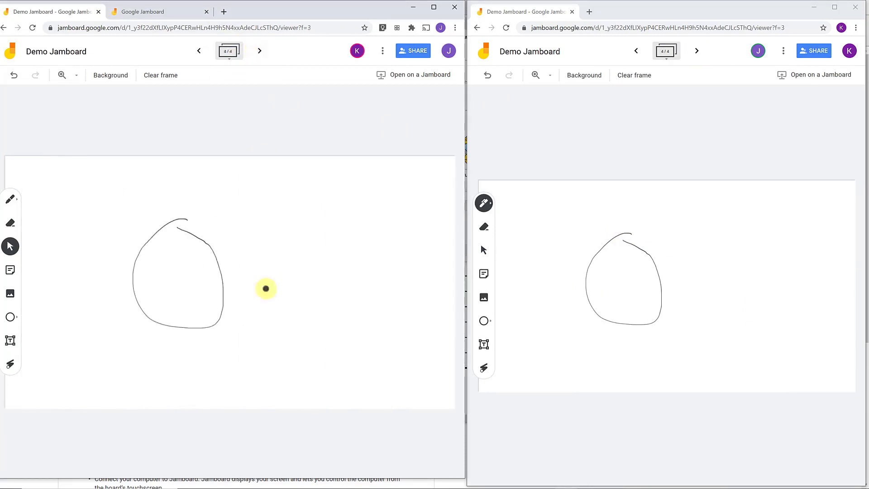
left_click(198, 51)
left_click(198, 50)
left_click(199, 50)
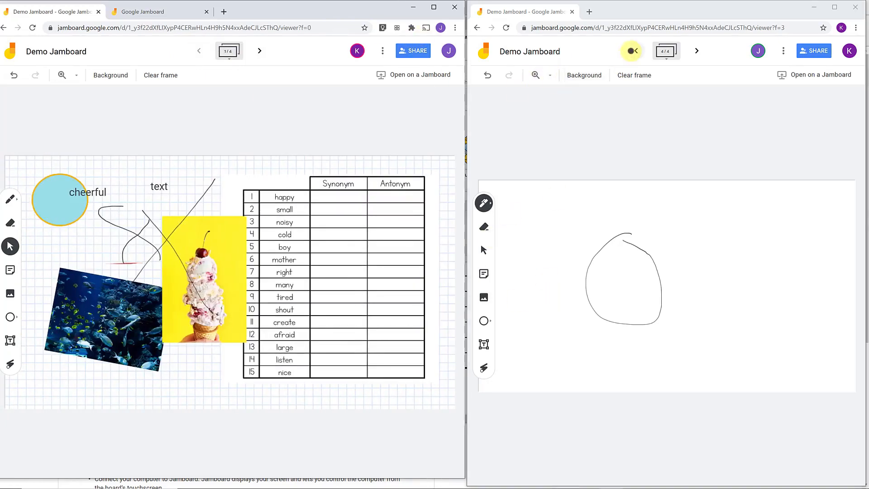
- Return to the first frame in the collaborator's window and delete the fish picture
left_click(635, 50)
left_click(635, 50)
left_click(634, 51)
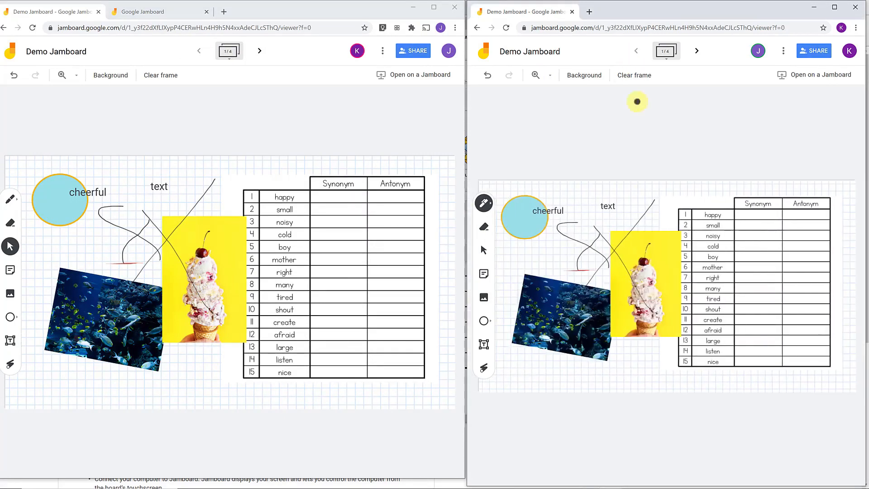
left_click(483, 251)
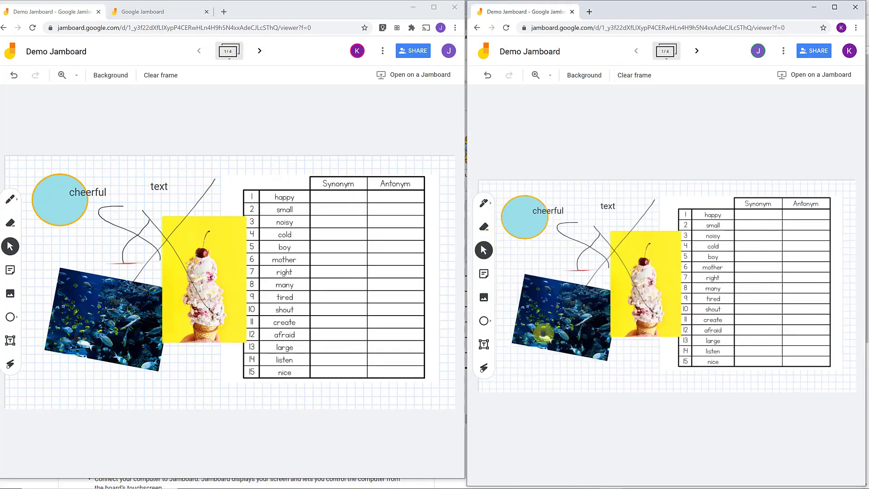
left_click(544, 334)
left_click(620, 292)
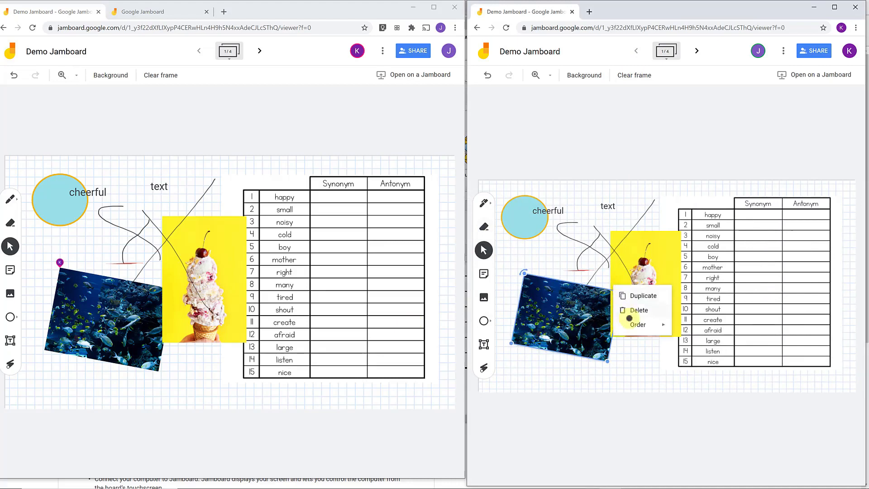
left_click(634, 310)
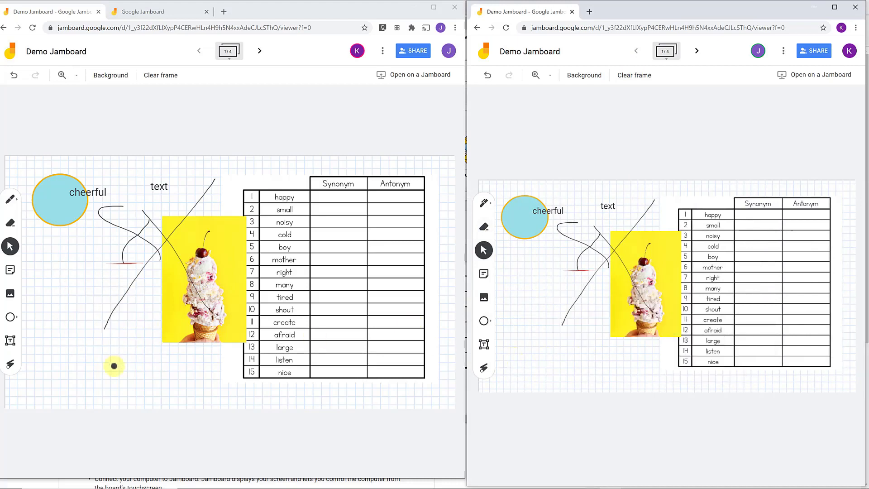